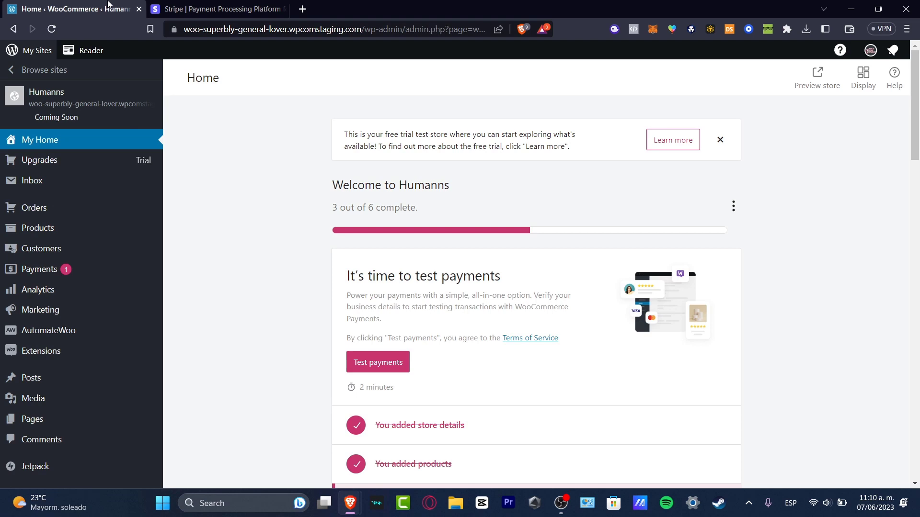
Step: Open the woo-almost-atomic-chaos Humanns store's Payments page from the Sites list
{"action": "left_click", "coordinate": [211, 6]}
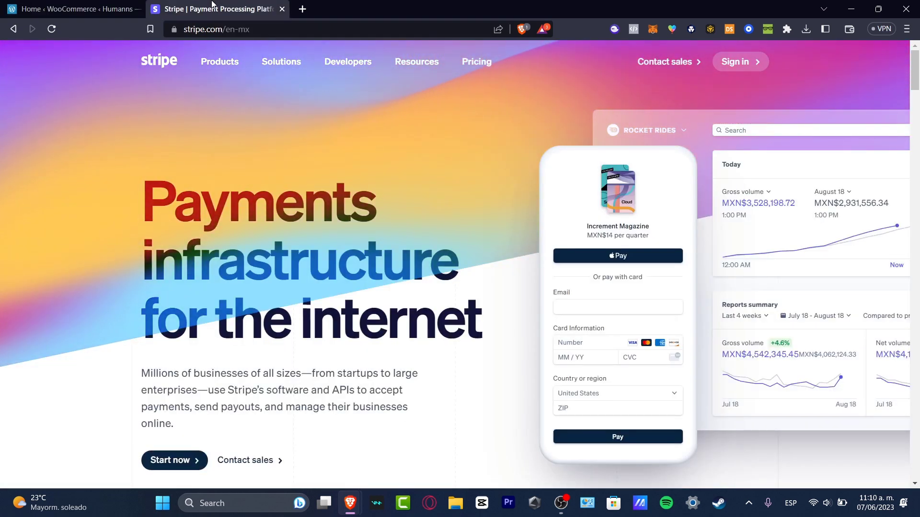
{"action": "left_click", "coordinate": [109, 5]}
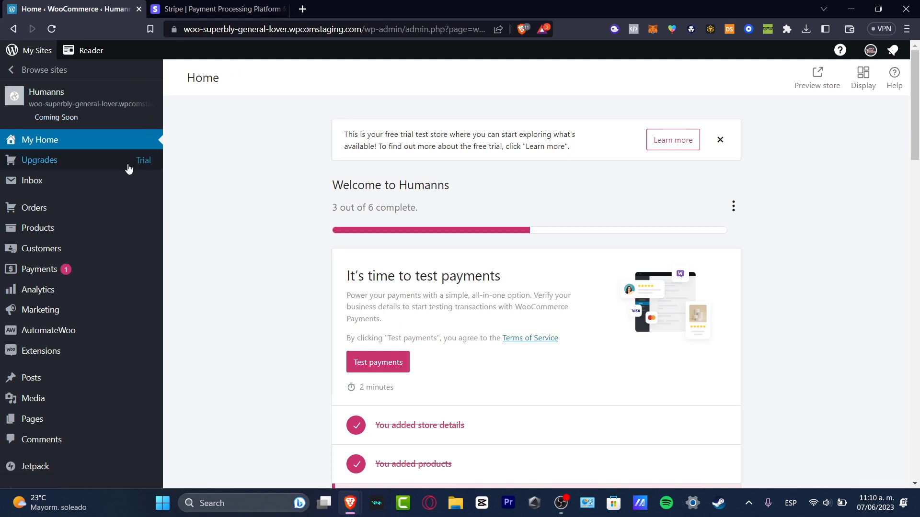
{"action": "left_click", "coordinate": [49, 74]}
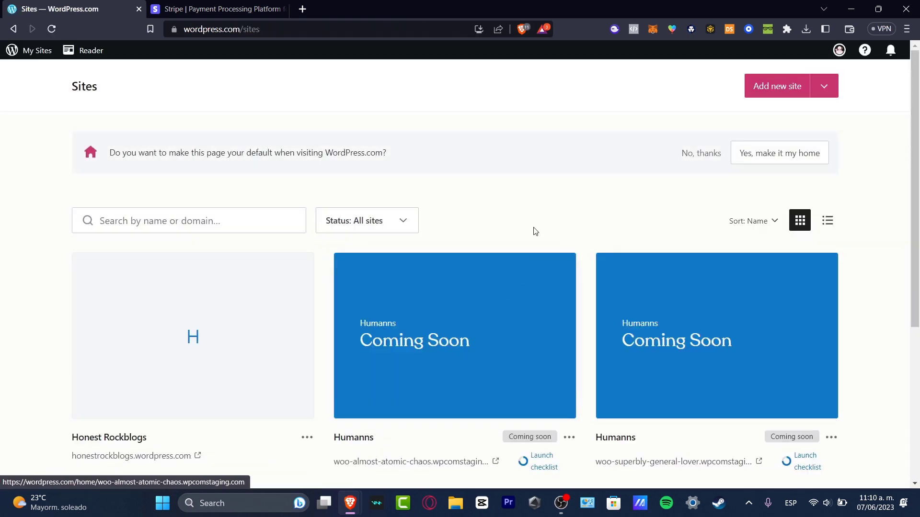
{"action": "scroll", "coordinate": [537, 240], "scroll_direction": "down", "scroll_amount": 3}
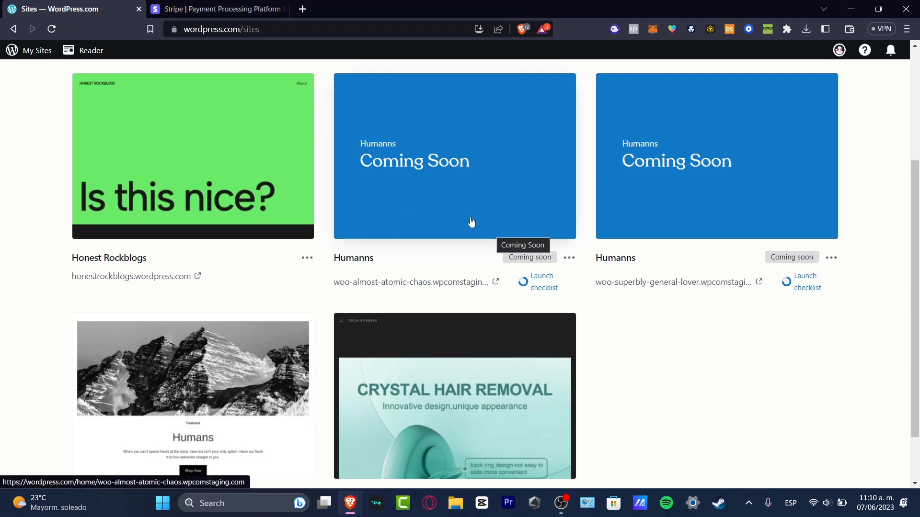
{"action": "left_click", "coordinate": [441, 197]}
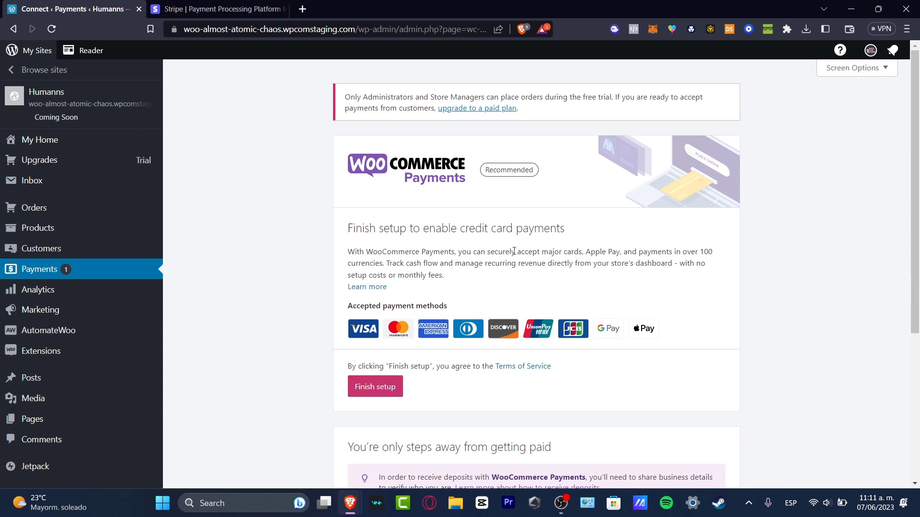
Step: Sign in to the Stripe dashboard, then return to the Humanns store's WooCommerce Payments page
{"action": "left_click", "coordinate": [263, 8]}
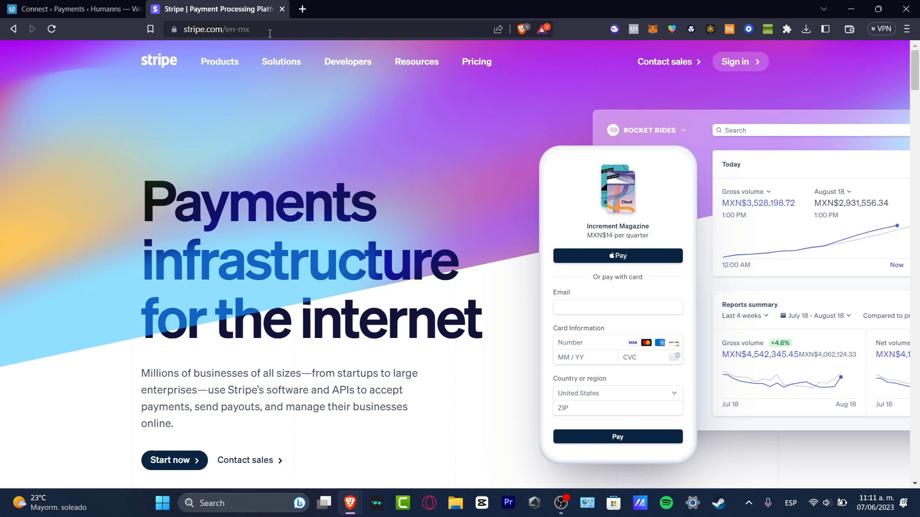
{"action": "left_click", "coordinate": [737, 66]}
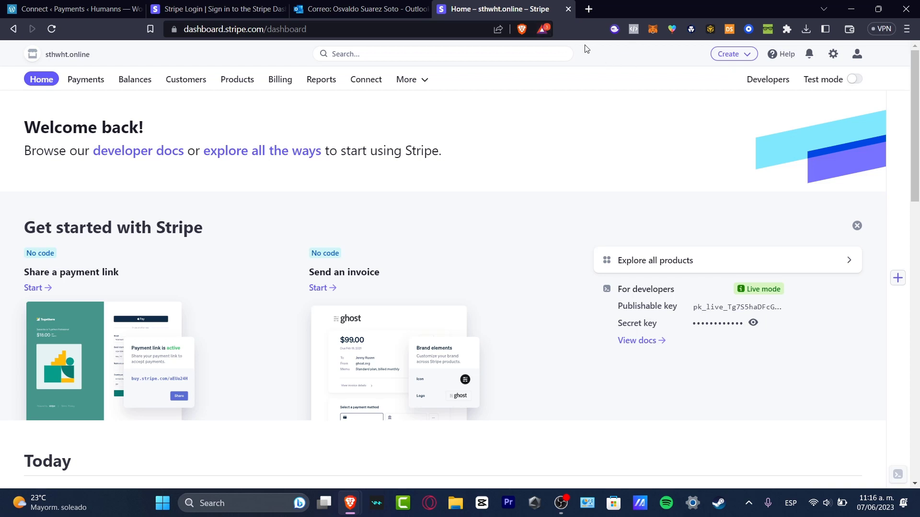
{"action": "left_click", "coordinate": [102, 9]}
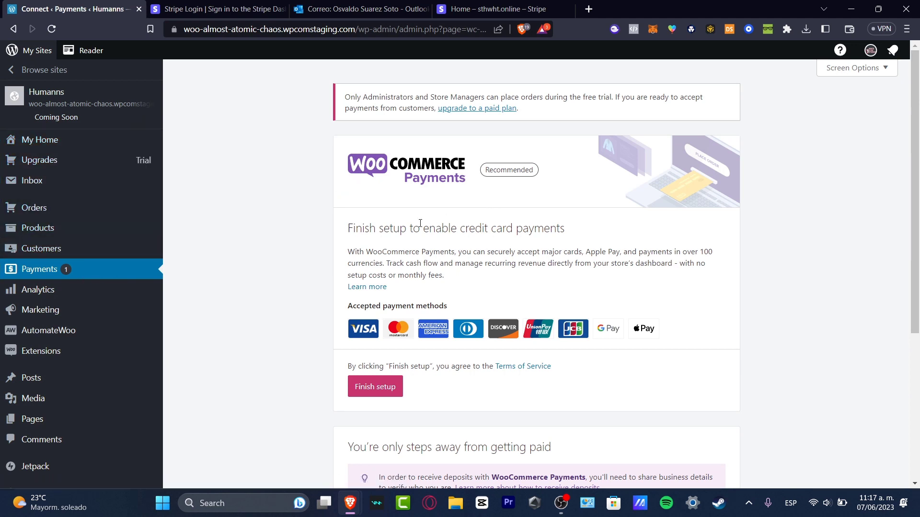
Step: Start WooCommerce Payments onboarding with Finish setup on the credit-card payments offer
{"action": "left_click_drag", "start_coordinate": [379, 229], "coordinate": [575, 233]}
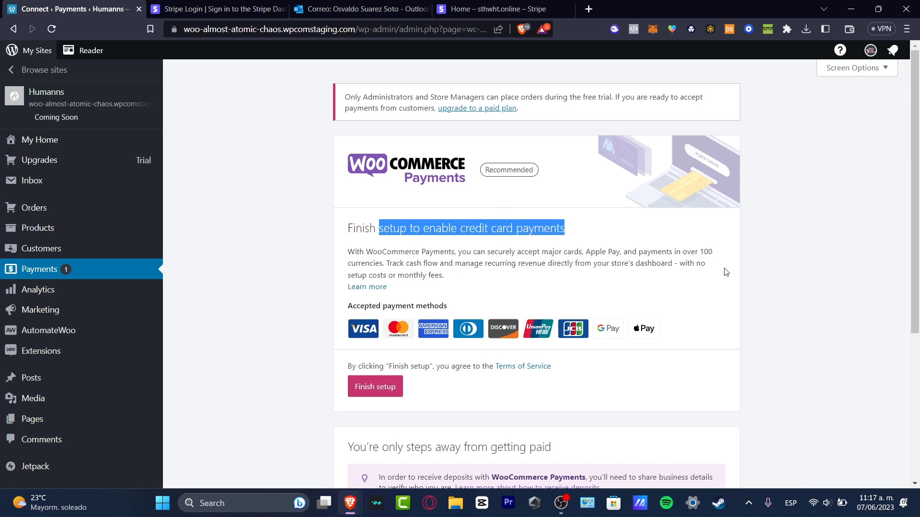
{"action": "scroll", "coordinate": [726, 271], "scroll_direction": "down", "scroll_amount": 3}
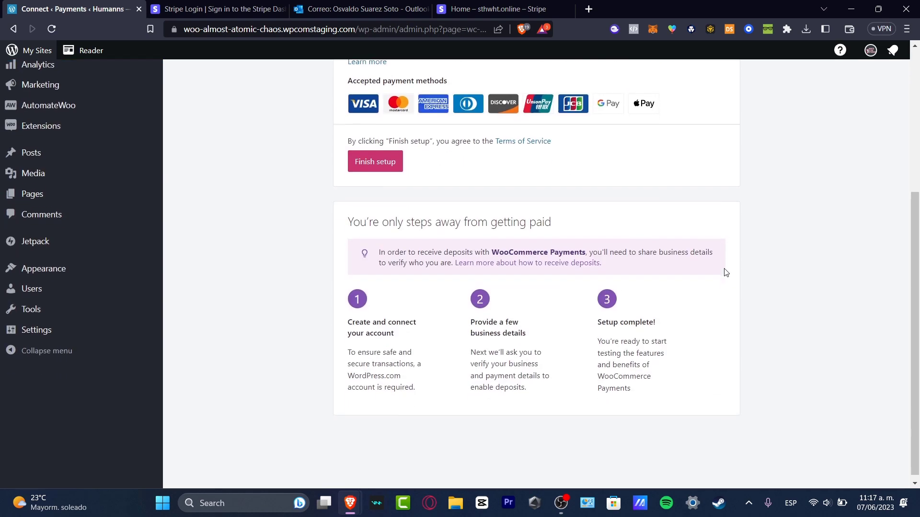
{"action": "scroll", "coordinate": [726, 272], "scroll_direction": "up", "scroll_amount": 2}
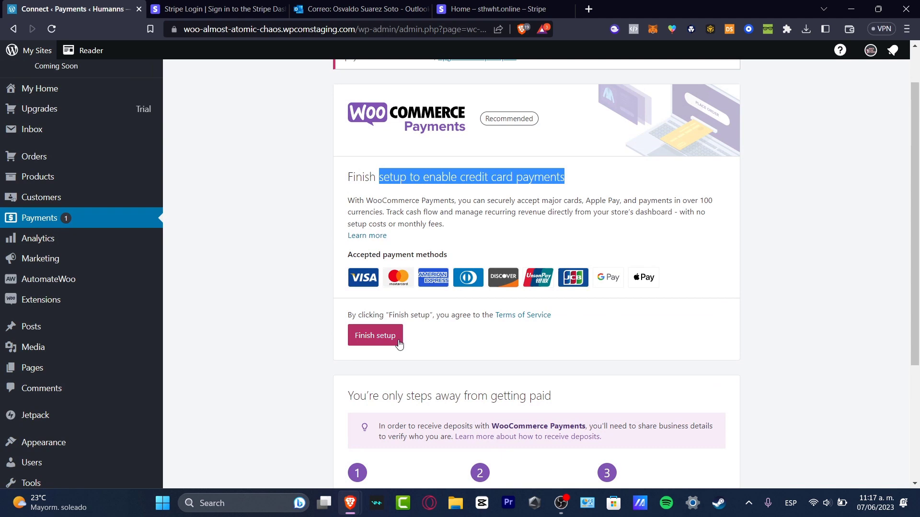
{"action": "left_click", "coordinate": [383, 338]}
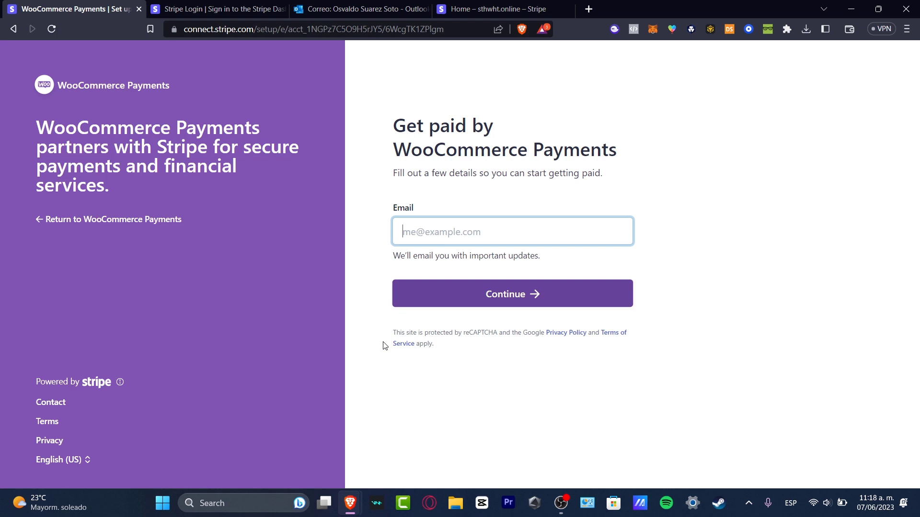
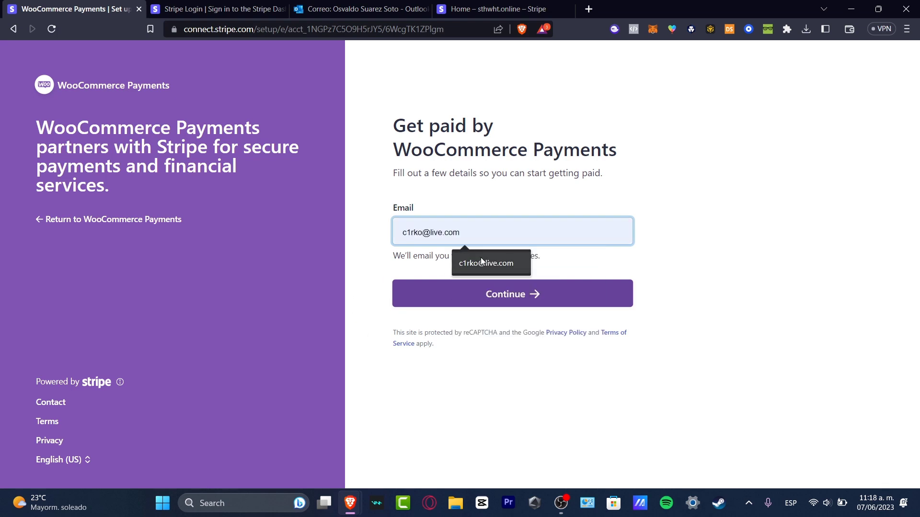
Step: Log in to Stripe with the saved email and account password, then enter the 6-digit login code
{"action": "left_click", "coordinate": [482, 262]}
{"action": "left_click", "coordinate": [496, 293]}
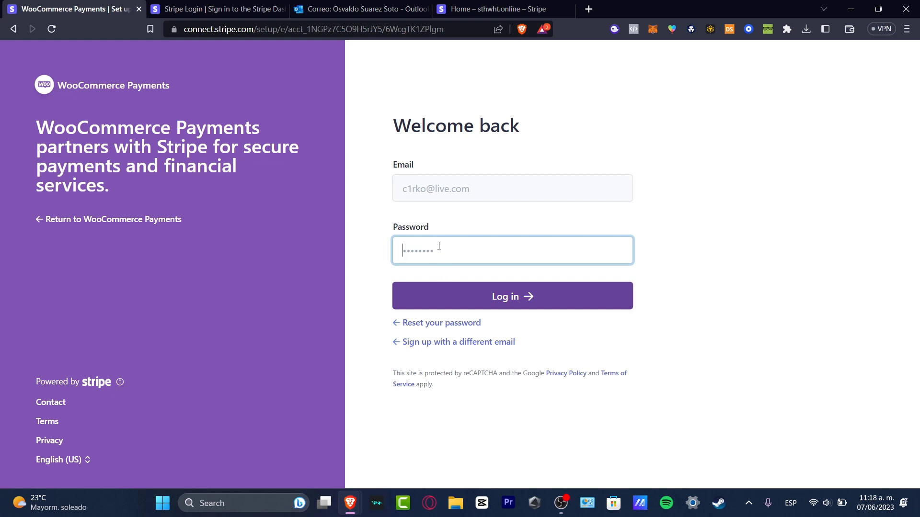
{"action": "type", "text": "•••••••••"}
{"action": "left_click", "coordinate": [485, 296]}
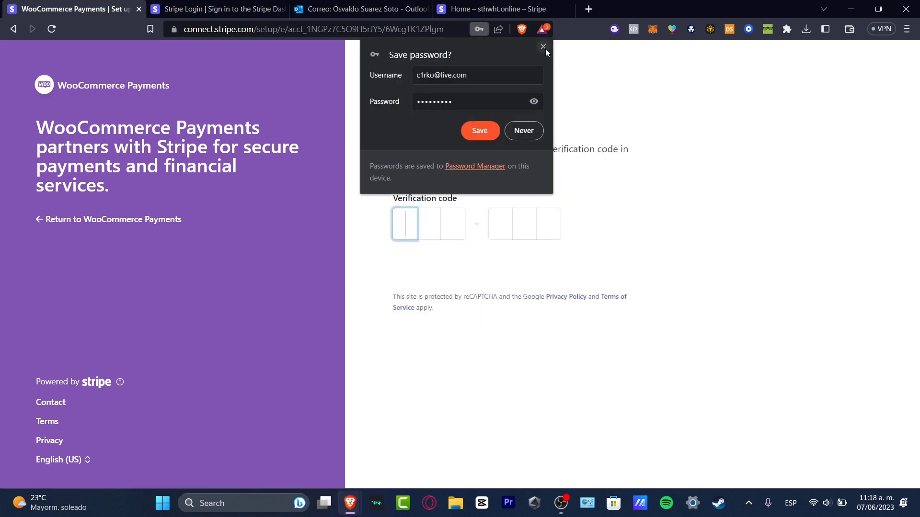
{"action": "left_click", "coordinate": [545, 47]}
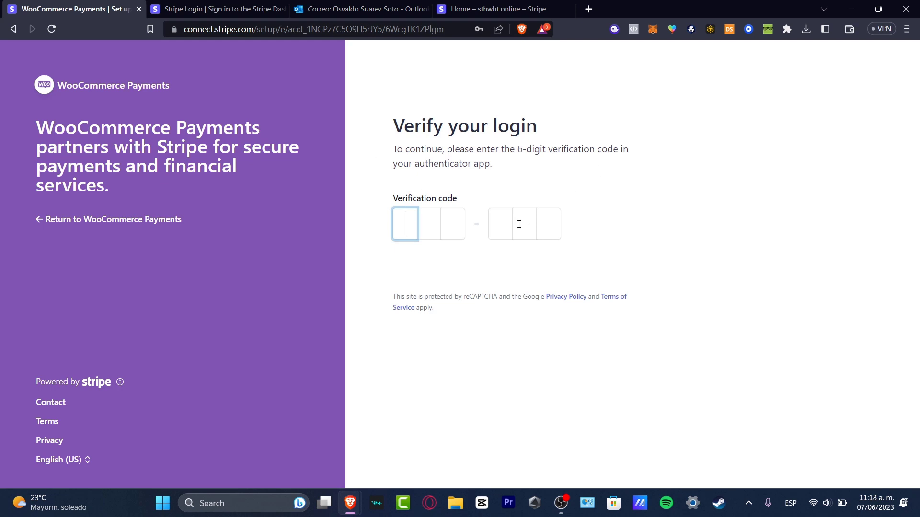
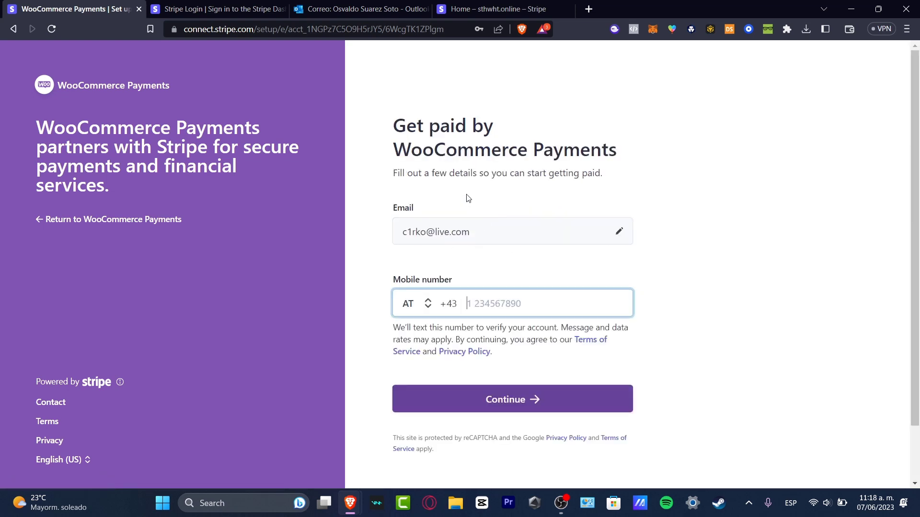
Step: Set the mobile number's country code to Mexico (MX +52)
{"action": "left_click", "coordinate": [417, 305]}
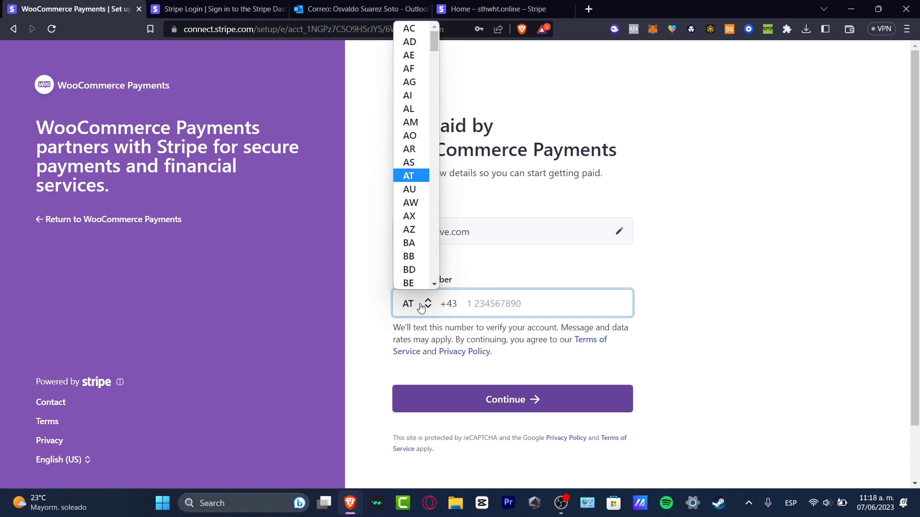
{"action": "scroll", "coordinate": [417, 205], "scroll_direction": "down", "scroll_amount": 20}
{"action": "scroll", "coordinate": [416, 192], "scroll_direction": "up", "scroll_amount": 5}
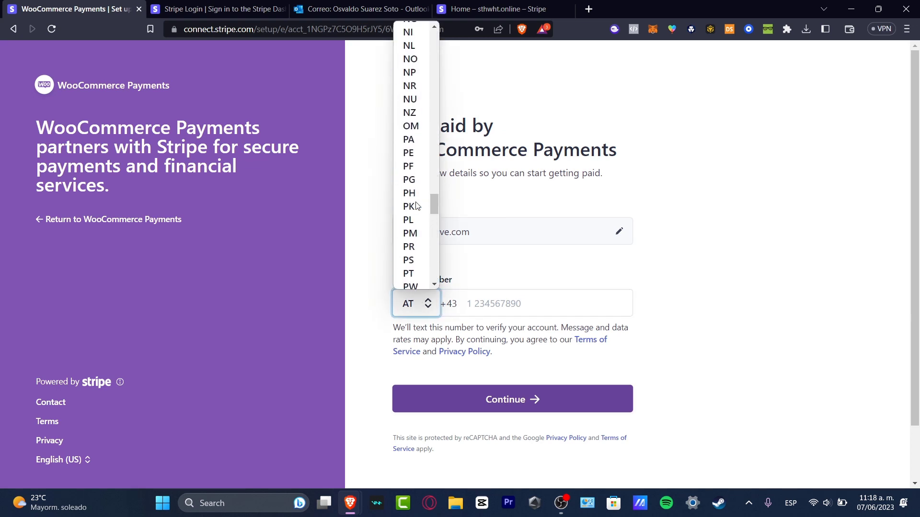
{"action": "scroll", "coordinate": [420, 100], "scroll_direction": "up", "scroll_amount": 8}
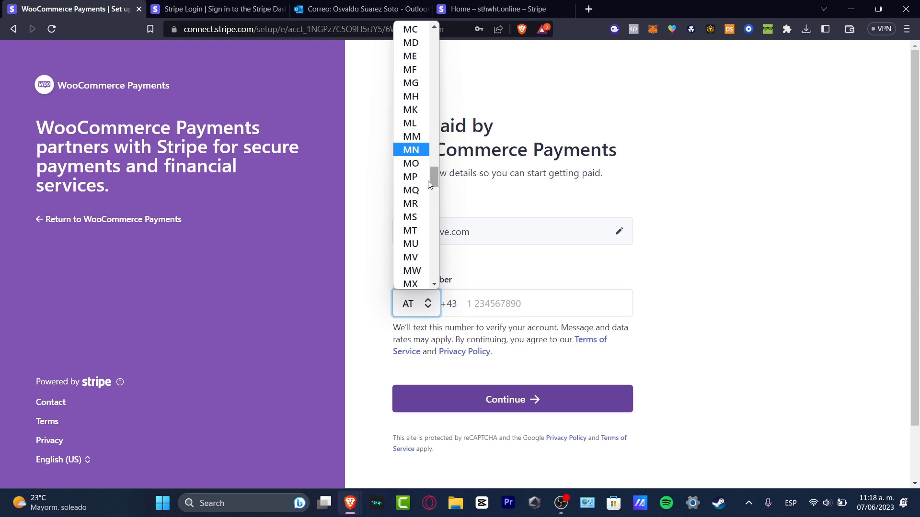
{"action": "left_click", "coordinate": [415, 284]}
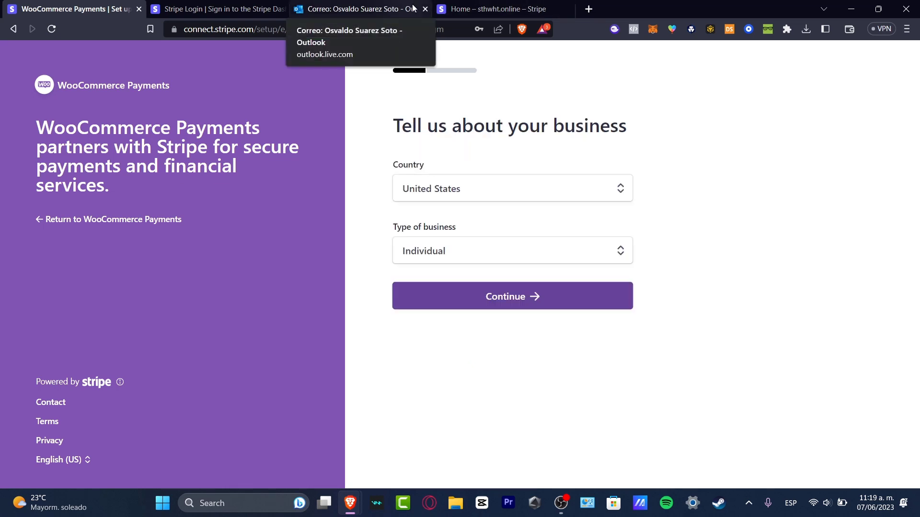
Step: Confirm United States as business country and Individual as business type, then continue
{"action": "left_click", "coordinate": [434, 188]}
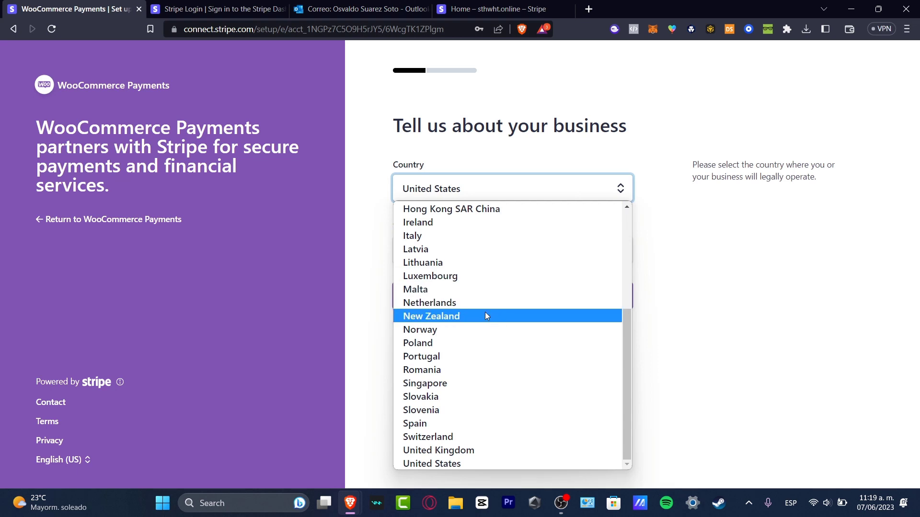
{"action": "left_click_drag", "start_coordinate": [624, 345], "coordinate": [644, 292]}
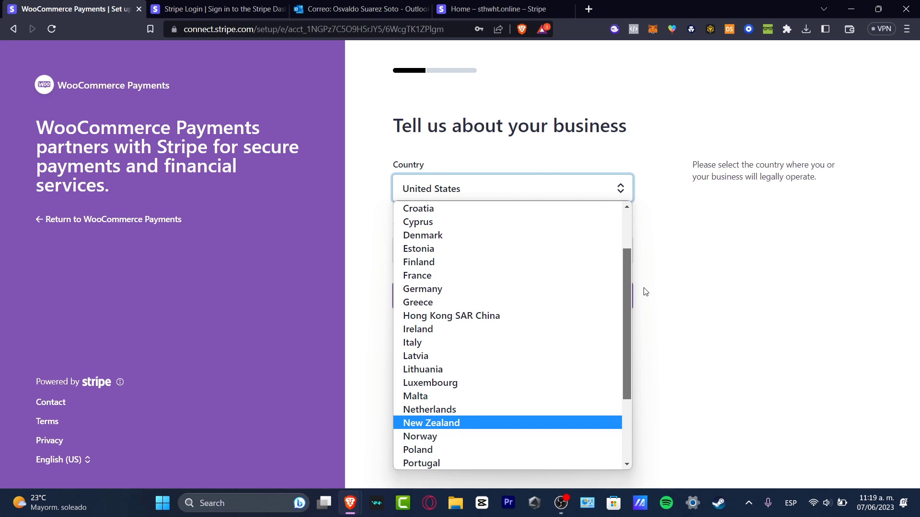
{"action": "left_click_drag", "start_coordinate": [645, 292], "coordinate": [645, 245]}
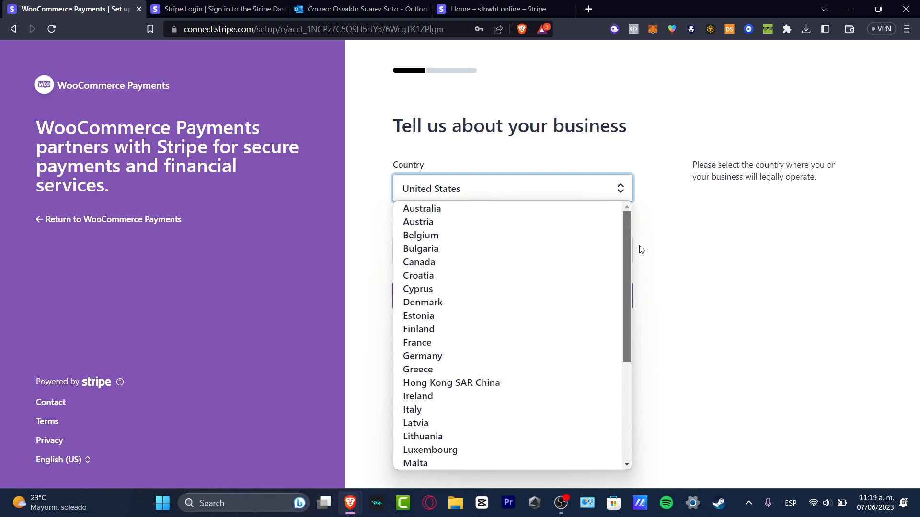
{"action": "left_click_drag", "start_coordinate": [641, 250], "coordinate": [634, 280]}
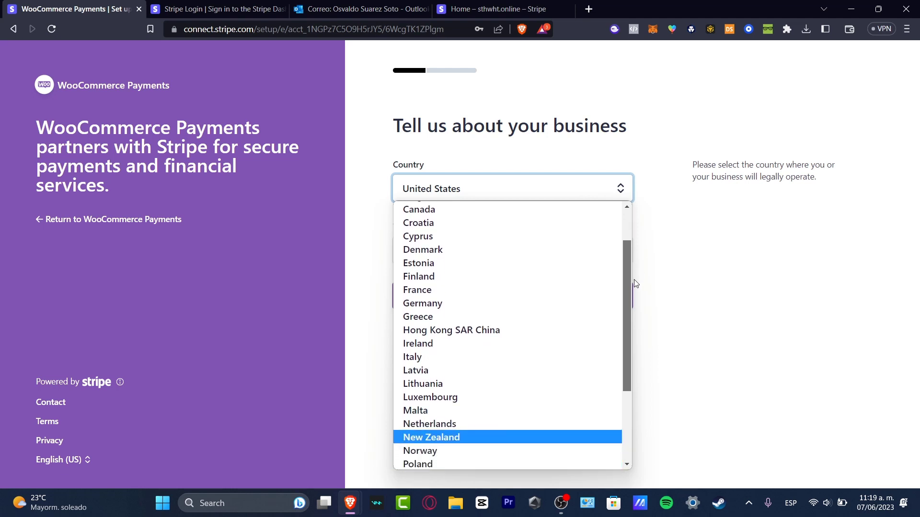
{"action": "left_click_drag", "start_coordinate": [633, 280], "coordinate": [650, 383]}
{"action": "left_click", "coordinate": [543, 464]}
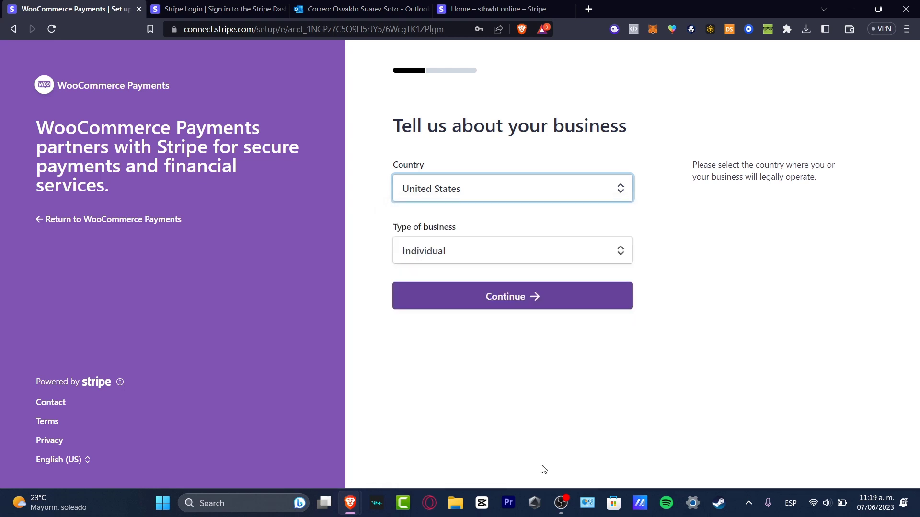
{"action": "left_click", "coordinate": [536, 251]}
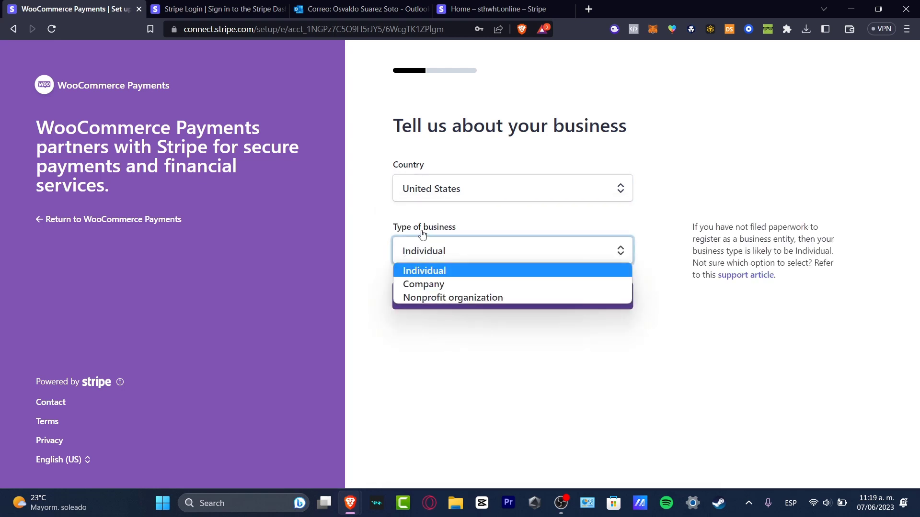
{"action": "left_click_drag", "start_coordinate": [422, 229], "coordinate": [463, 236]}
{"action": "left_click", "coordinate": [459, 256]}
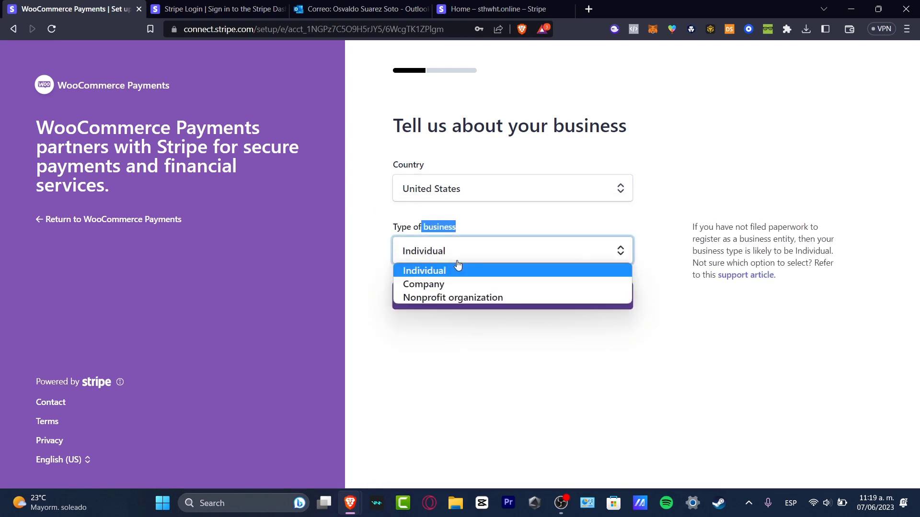
{"action": "left_click", "coordinate": [529, 278]}
{"action": "left_click", "coordinate": [521, 294]}
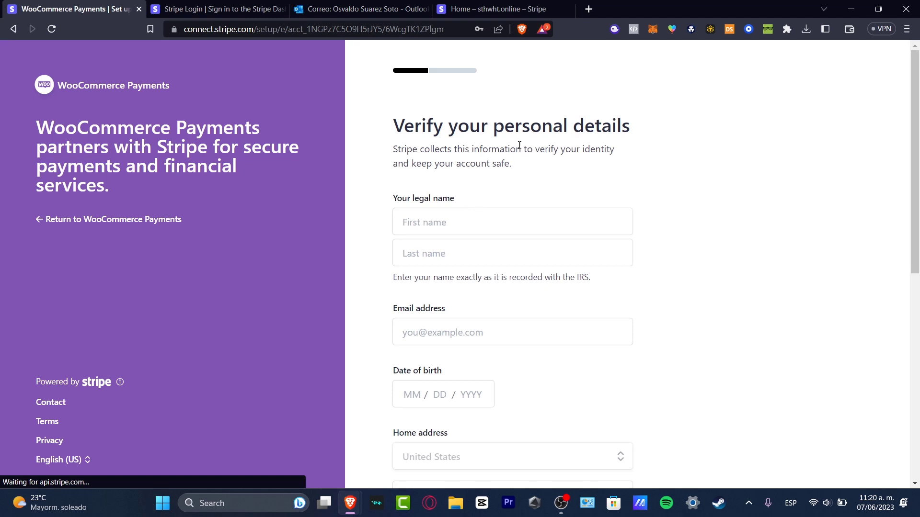
Step: Review the Verify your personal details form, then switch to the Home – Stripe dashboard tab
{"action": "left_click_drag", "start_coordinate": [494, 125], "coordinate": [638, 128]}
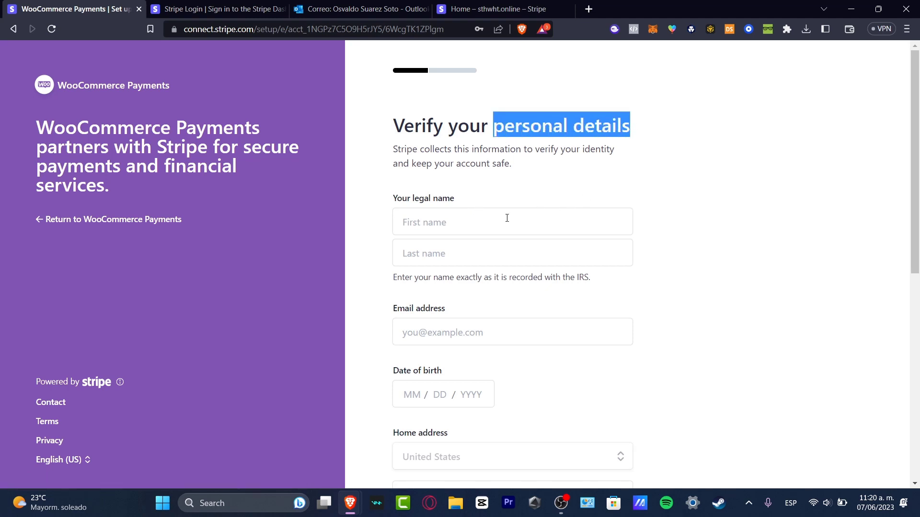
{"action": "left_click", "coordinate": [481, 224]}
{"action": "left_click", "coordinate": [393, 258]}
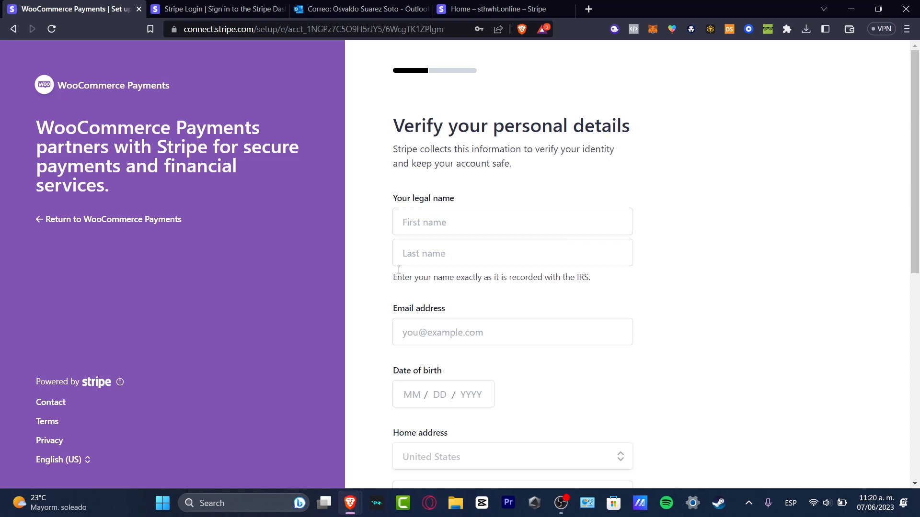
{"action": "scroll", "coordinate": [640, 341], "scroll_direction": "down", "scroll_amount": 3}
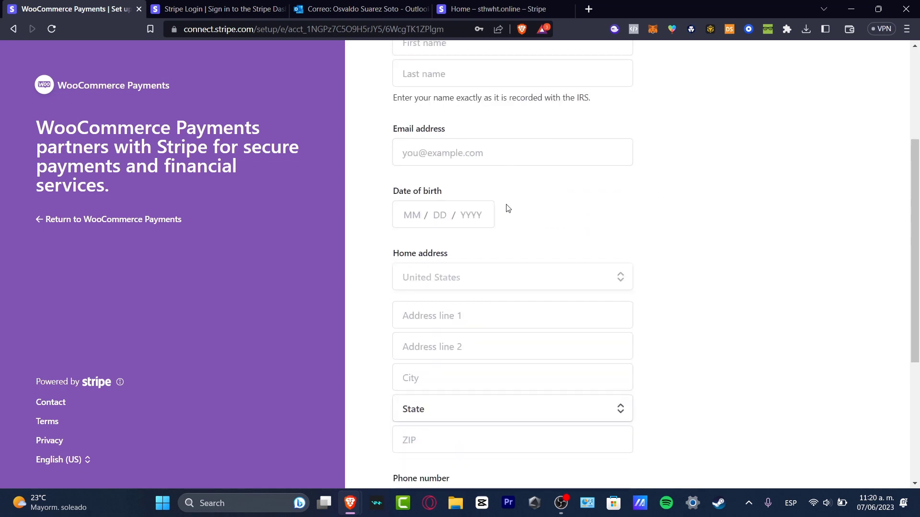
{"action": "scroll", "coordinate": [527, 204], "scroll_direction": "down", "scroll_amount": 3}
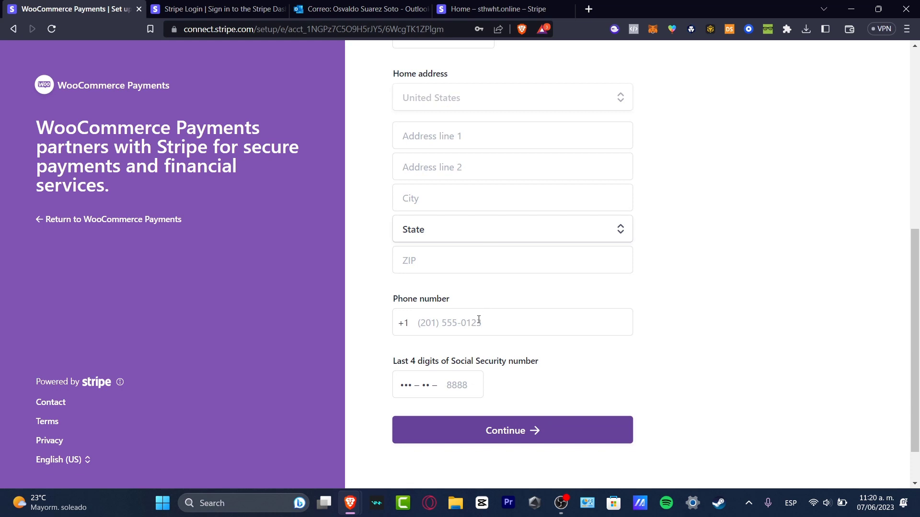
{"action": "mouse_move", "coordinate": [411, 366]}
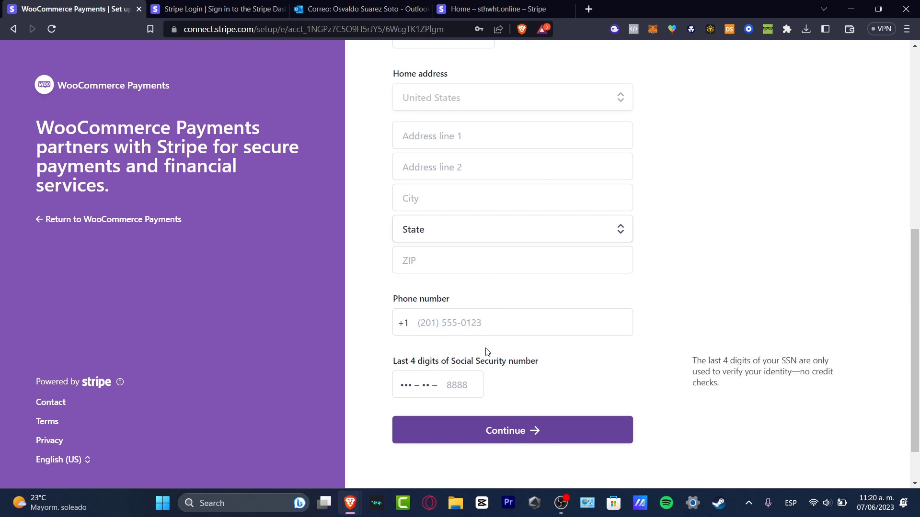
{"action": "scroll", "coordinate": [573, 436], "scroll_direction": "down", "scroll_amount": 1}
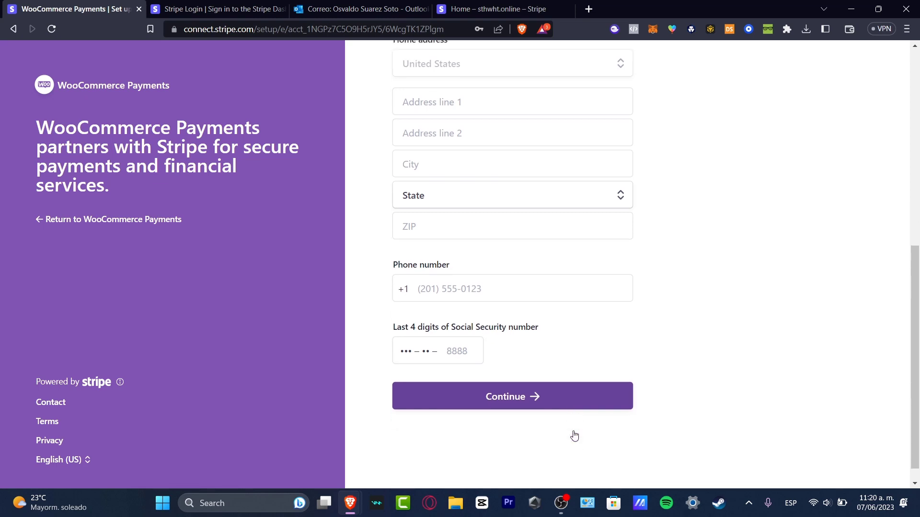
{"action": "scroll", "coordinate": [573, 433], "scroll_direction": "up", "scroll_amount": 8}
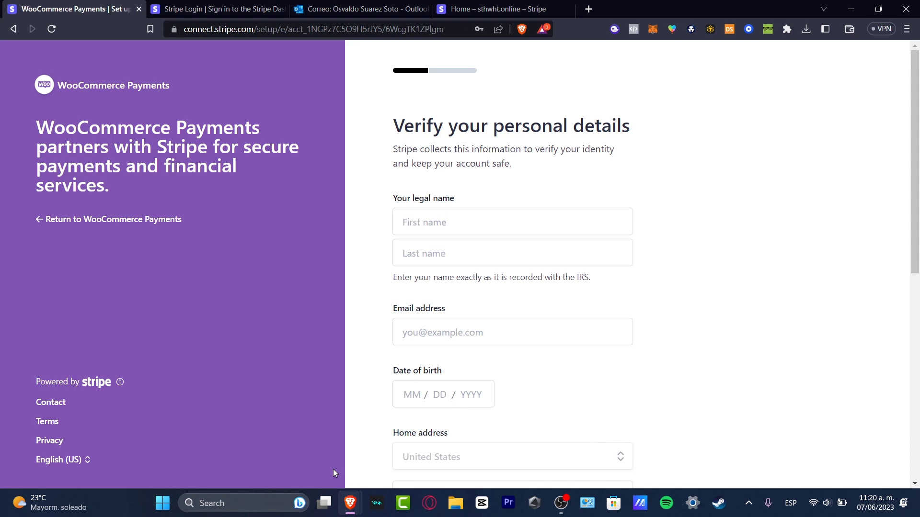
{"action": "left_click", "coordinate": [486, 10]}
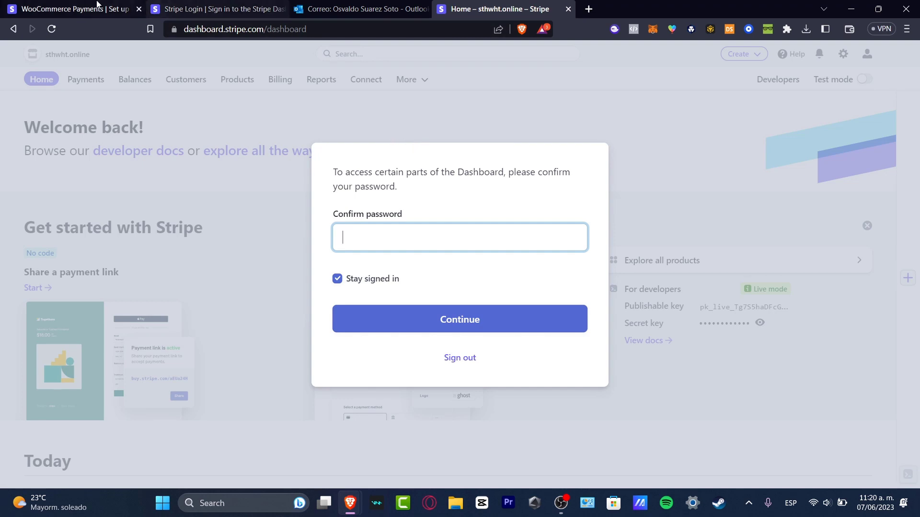
Step: Back in the onboarding tab, choose Clothing and accessories as the industry
{"action": "left_click", "coordinate": [72, 9]}
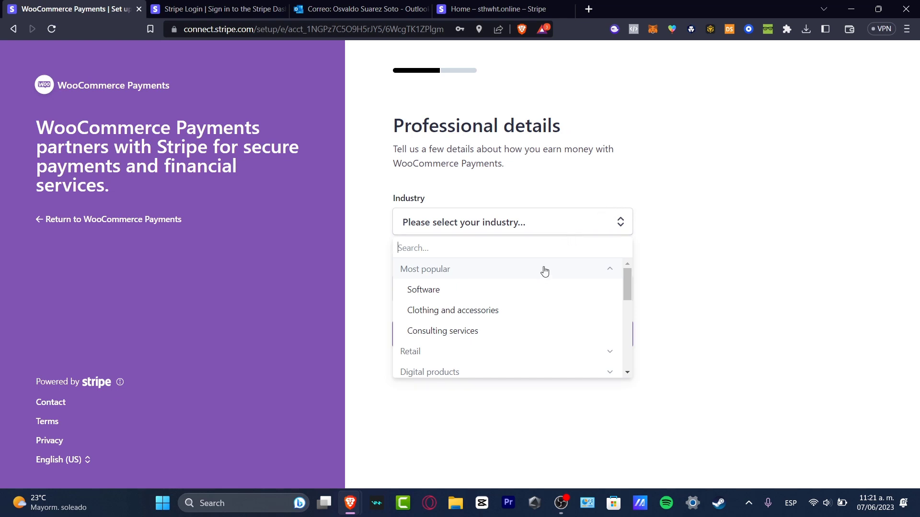
{"action": "left_click_drag", "start_coordinate": [628, 292], "coordinate": [634, 322]}
{"action": "left_click", "coordinate": [532, 310]}
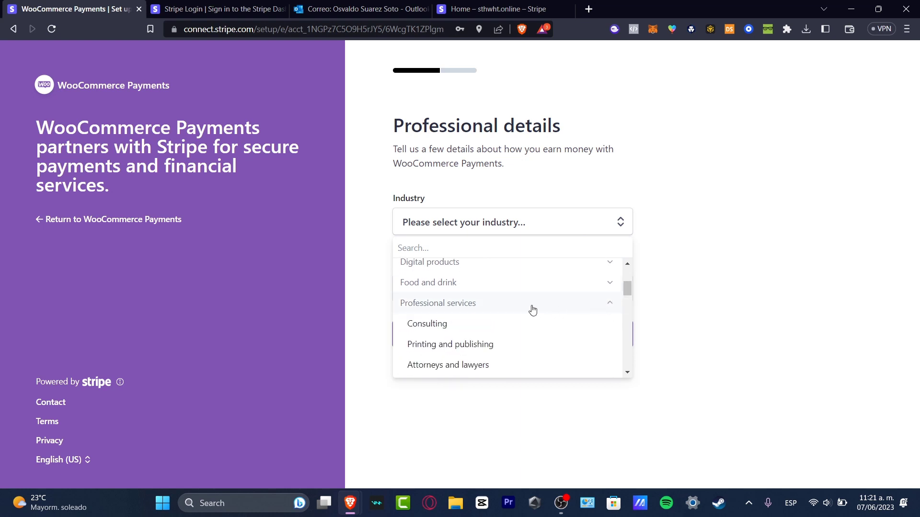
{"action": "left_click_drag", "start_coordinate": [628, 291], "coordinate": [628, 363]}
{"action": "left_click", "coordinate": [531, 325]}
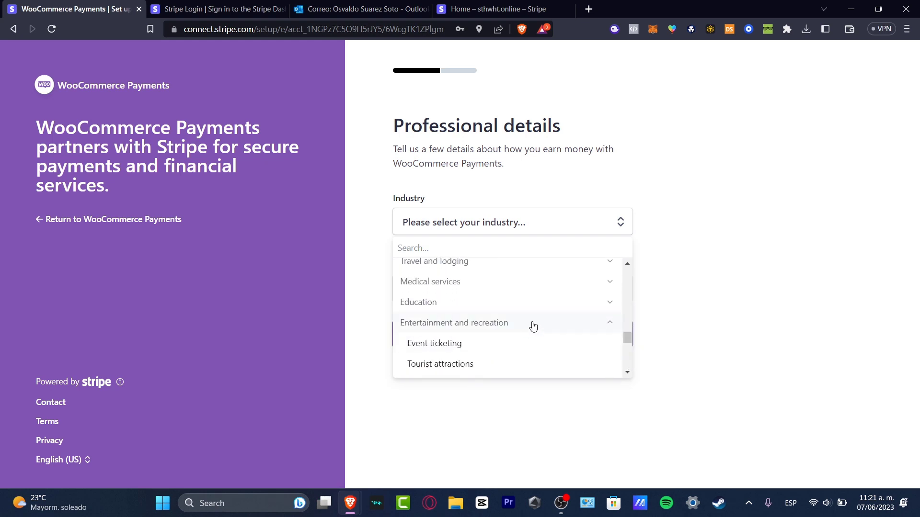
{"action": "scroll", "coordinate": [540, 330], "scroll_direction": "down", "scroll_amount": 4}
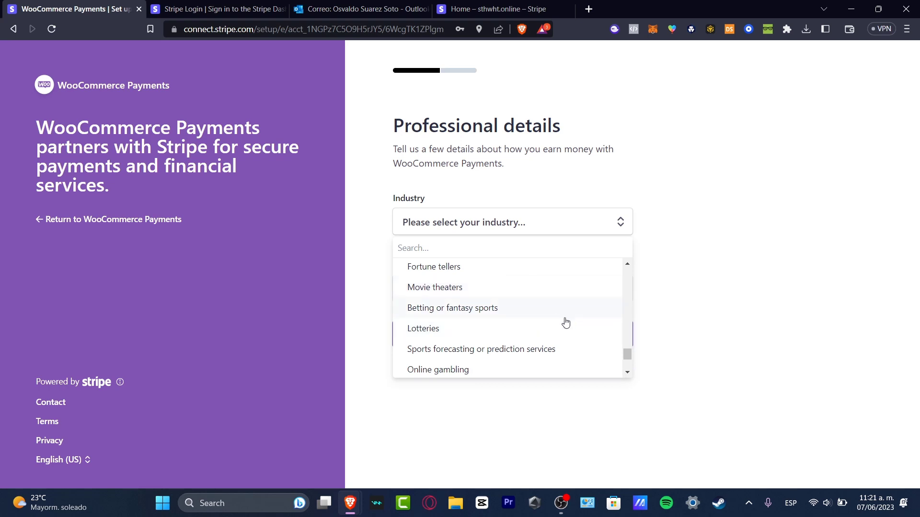
{"action": "scroll", "coordinate": [598, 342], "scroll_direction": "down", "scroll_amount": 1}
{"action": "scroll", "coordinate": [599, 342], "scroll_direction": "down", "scroll_amount": 2}
{"action": "scroll", "coordinate": [570, 338], "scroll_direction": "up", "scroll_amount": 10}
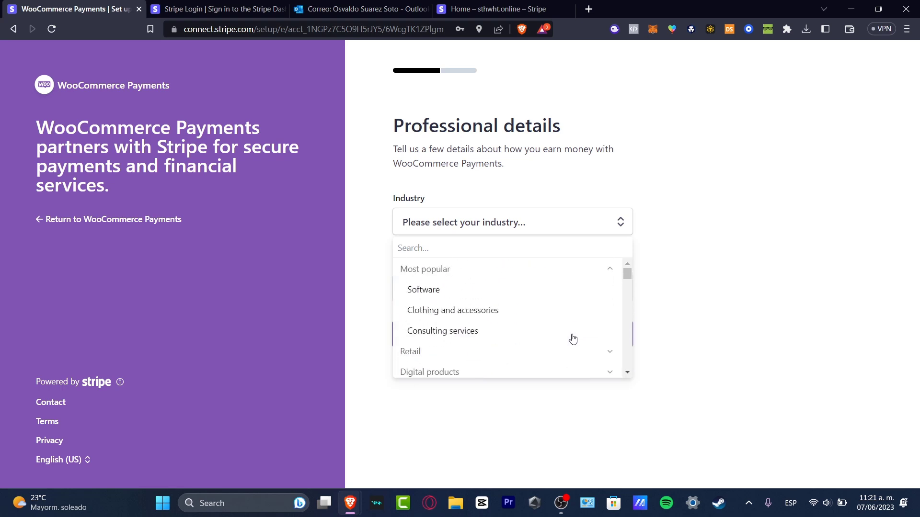
{"action": "left_click", "coordinate": [498, 312]}
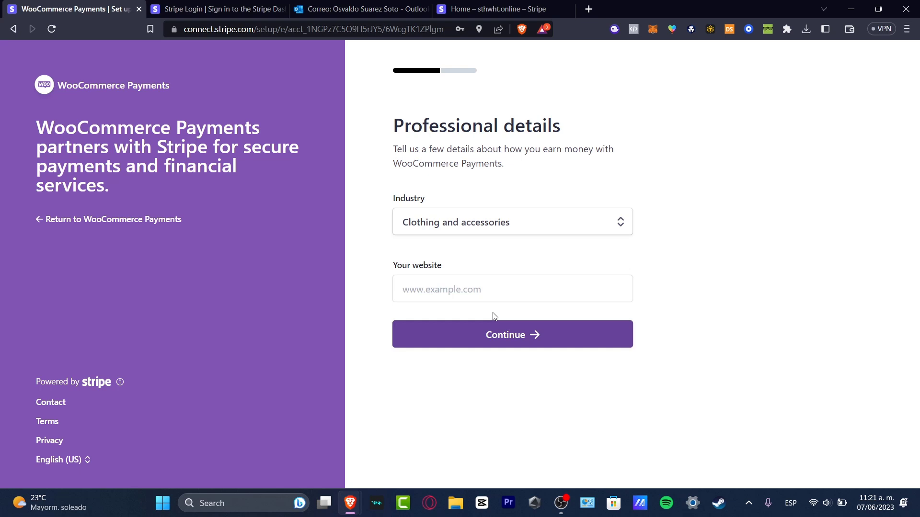
{"action": "left_click", "coordinate": [497, 285]}
{"action": "key", "text": "Down"}
{"action": "key", "text": "Down"}
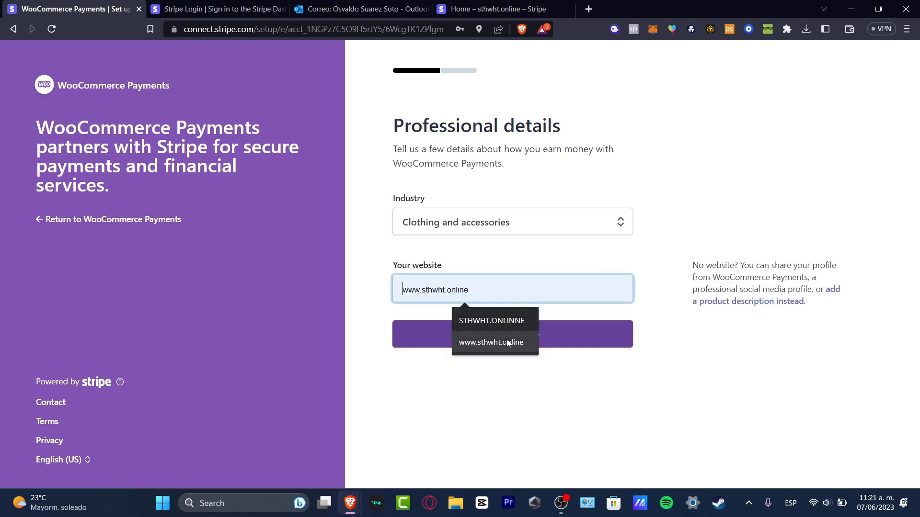
{"action": "key", "text": "Return"}
{"action": "left_click", "coordinate": [507, 334]}
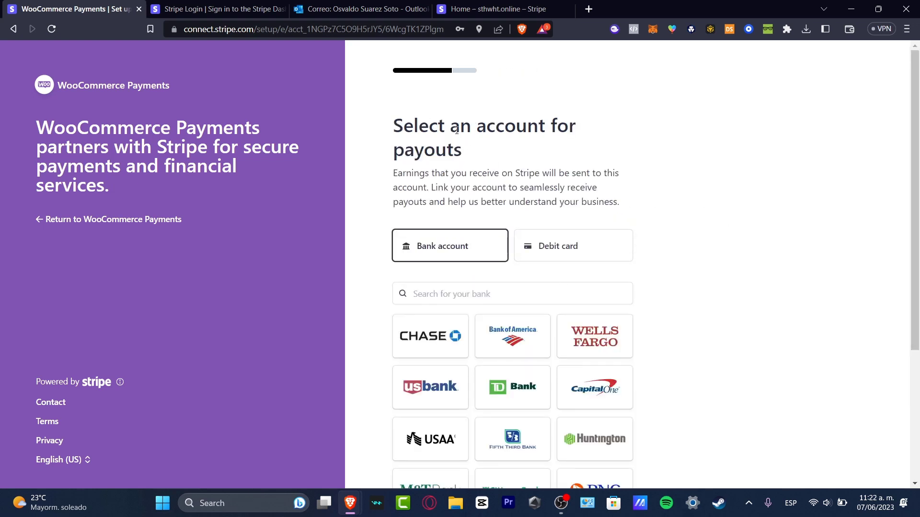
Step: Read the 'Select an account for payouts' step and briefly check the Stripe dashboard tab
{"action": "left_click_drag", "start_coordinate": [457, 130], "coordinate": [566, 153]}
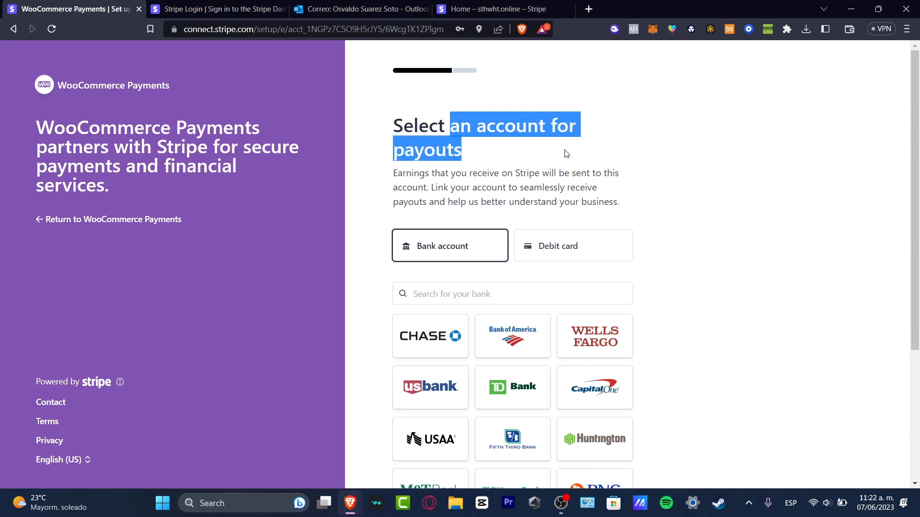
{"action": "left_click_drag", "start_coordinate": [468, 172], "coordinate": [438, 190]}
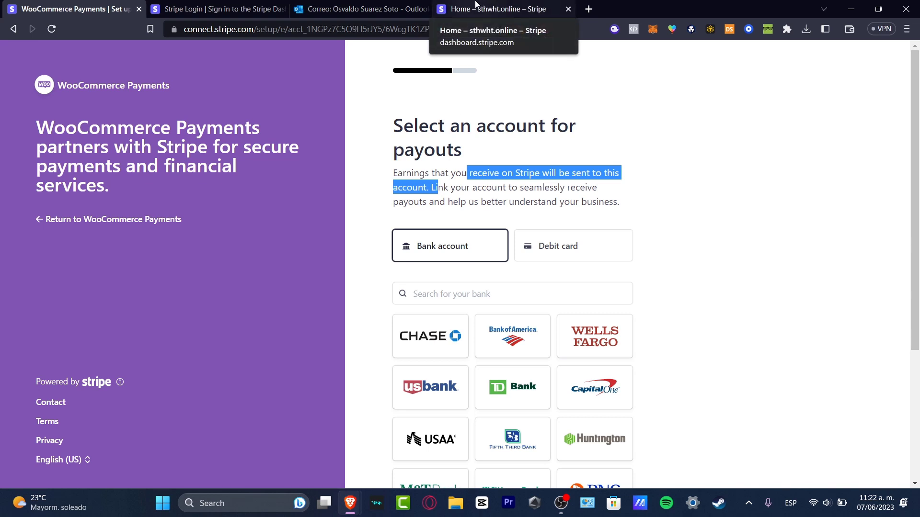
{"action": "left_click", "coordinate": [475, 7]}
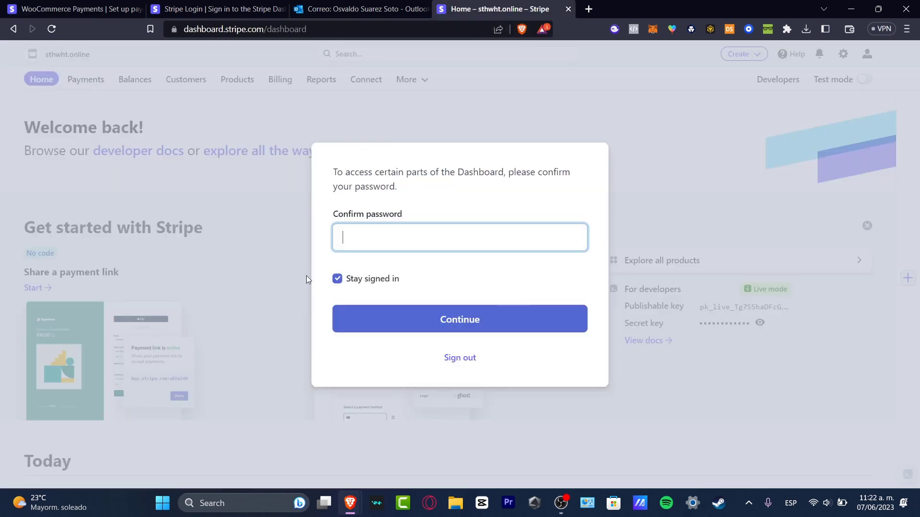
{"action": "left_click", "coordinate": [96, 9]}
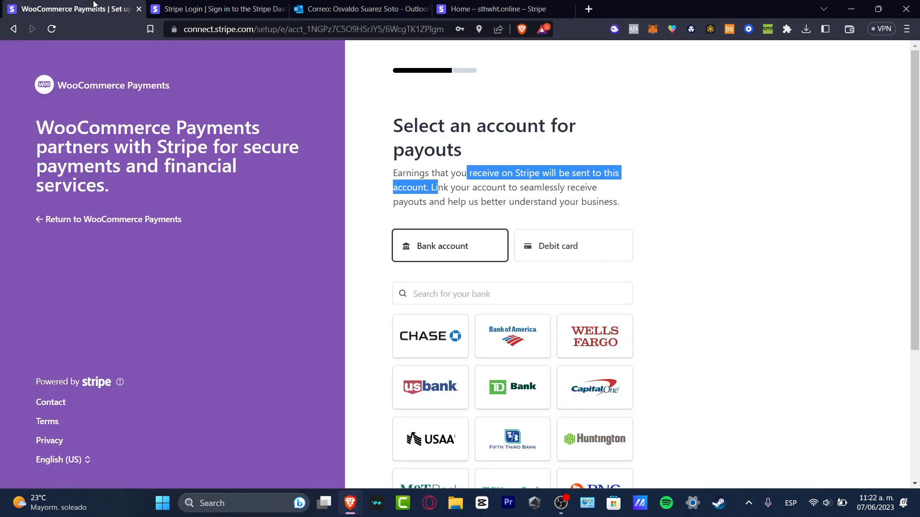
Step: Choose Debit card for payouts and enter the card number and expiration date
{"action": "left_click", "coordinate": [543, 252]}
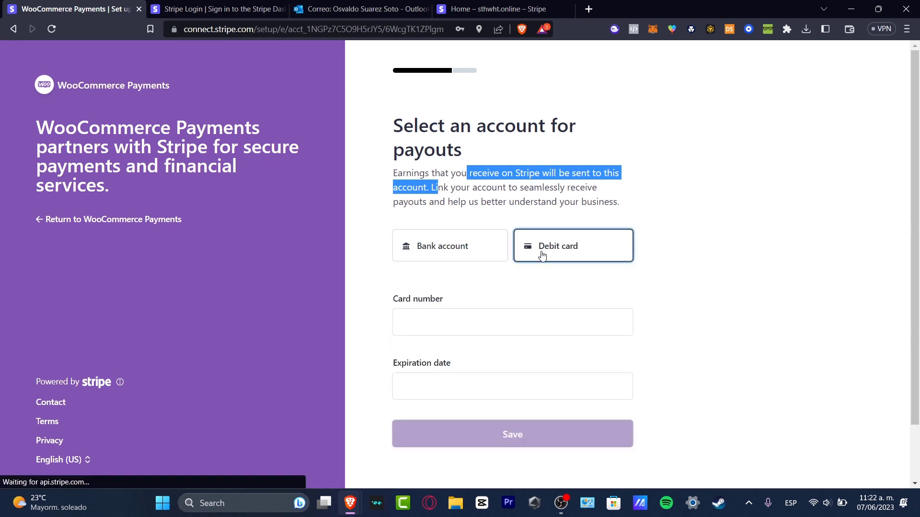
{"action": "left_click", "coordinate": [566, 251]}
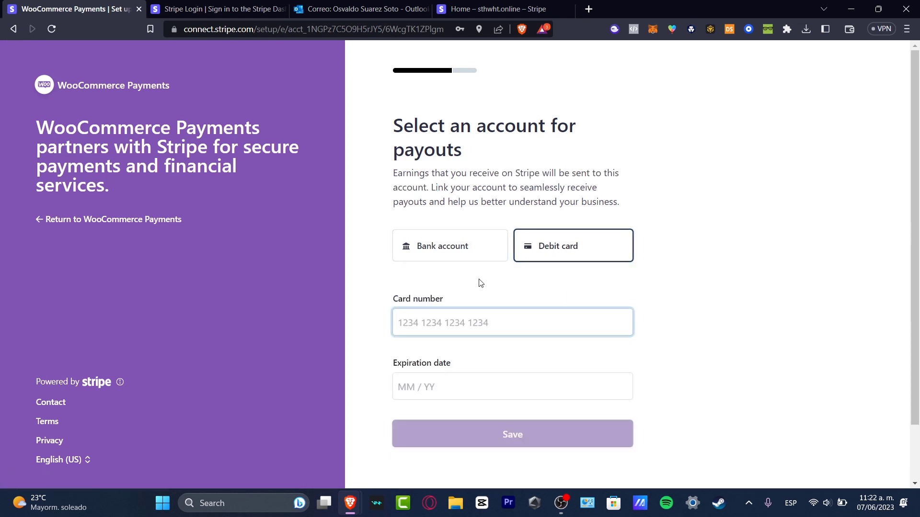
{"action": "left_click", "coordinate": [509, 9]}
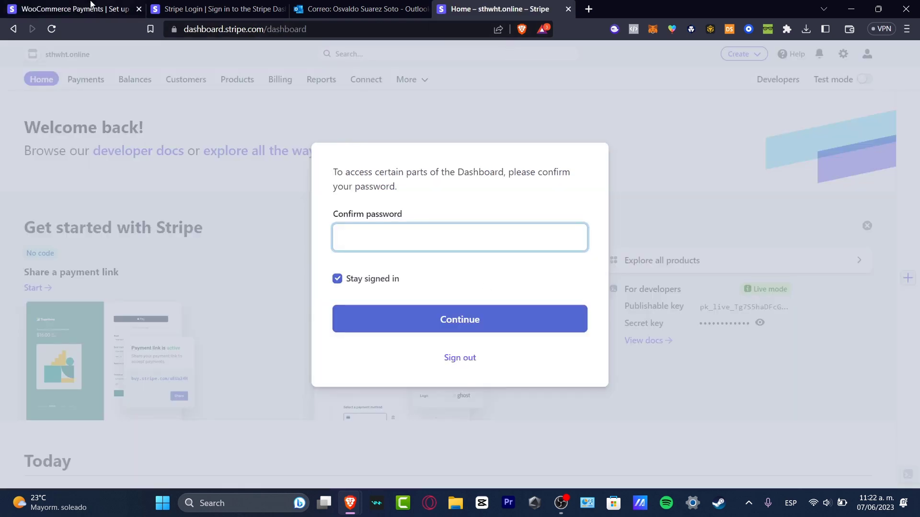
{"action": "left_click", "coordinate": [62, 9]}
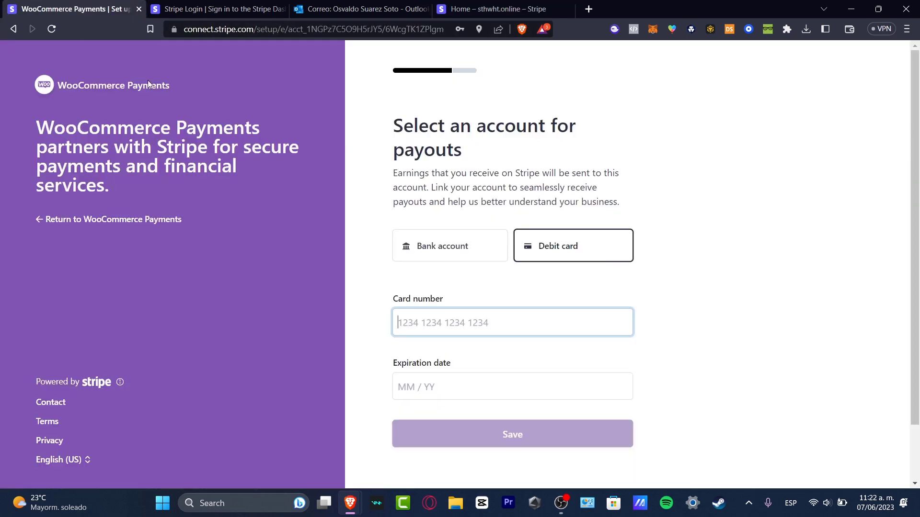
{"action": "left_click", "coordinate": [497, 379]}
{"action": "scroll", "coordinate": [497, 383], "scroll_direction": "down", "scroll_amount": 1}
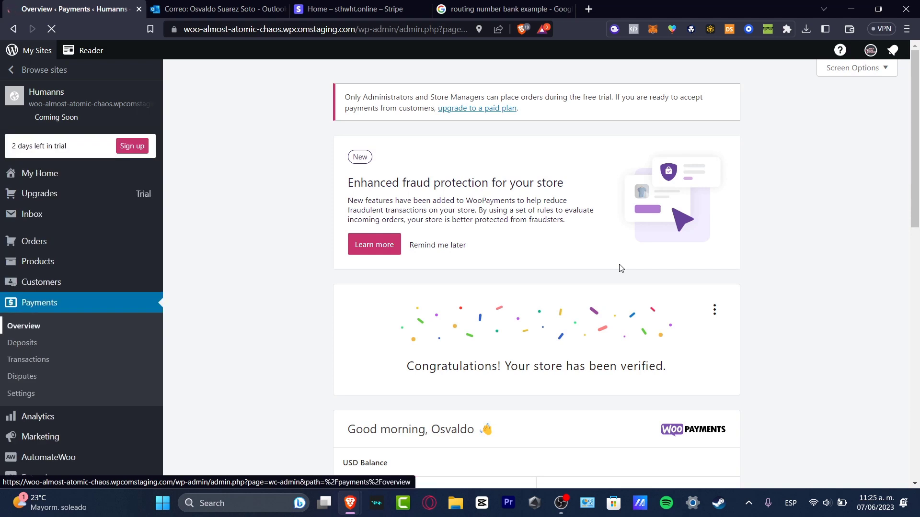
{"action": "scroll", "coordinate": [639, 361], "scroll_direction": "down", "scroll_amount": 3}
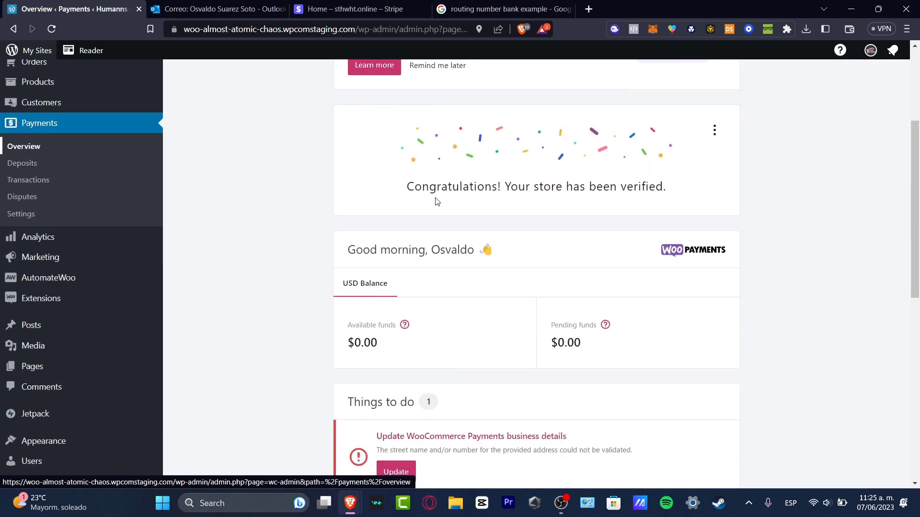
{"action": "left_click_drag", "start_coordinate": [423, 189], "coordinate": [610, 188]}
{"action": "scroll", "coordinate": [443, 353], "scroll_direction": "down", "scroll_amount": 3}
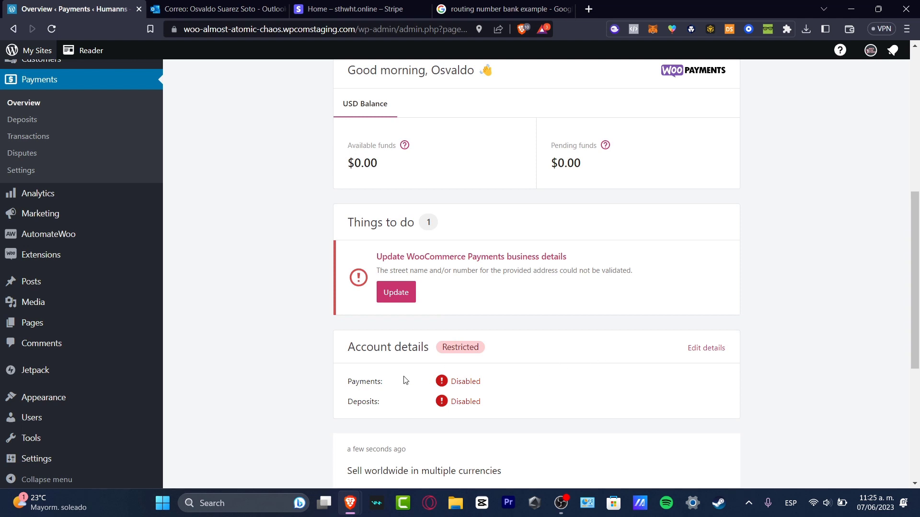
{"action": "double_click", "coordinate": [453, 380]}
{"action": "left_click", "coordinate": [493, 410]}
{"action": "left_click_drag", "start_coordinate": [489, 408], "coordinate": [414, 393]}
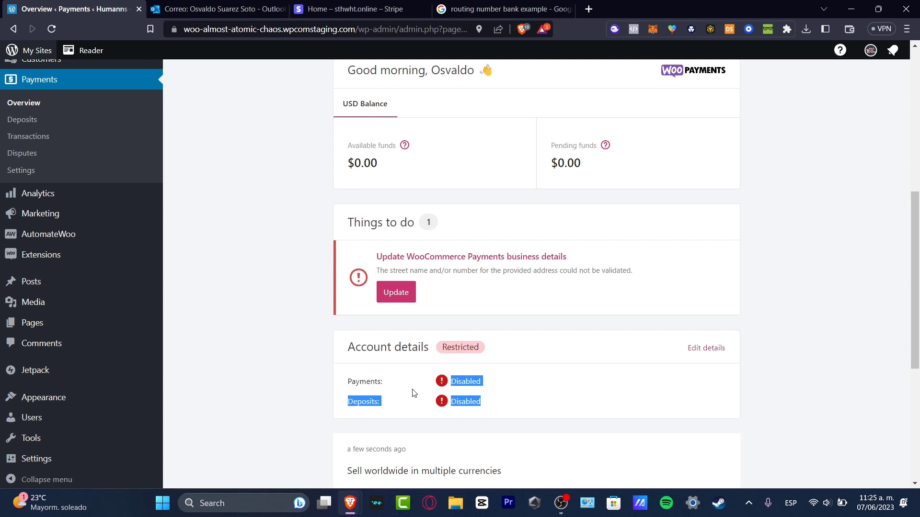
{"action": "left_click", "coordinate": [515, 5]}
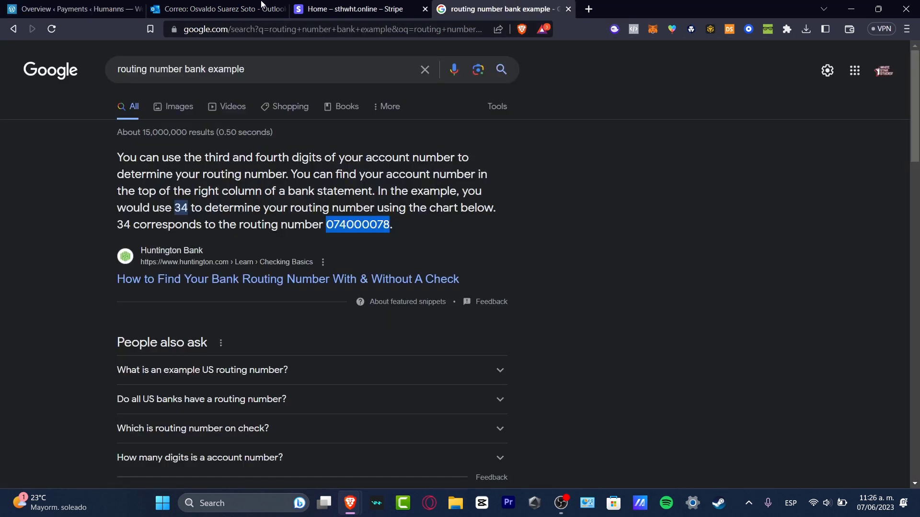
{"action": "left_click", "coordinate": [72, 9]}
{"action": "scroll", "coordinate": [626, 315], "scroll_direction": "down", "scroll_amount": 4}
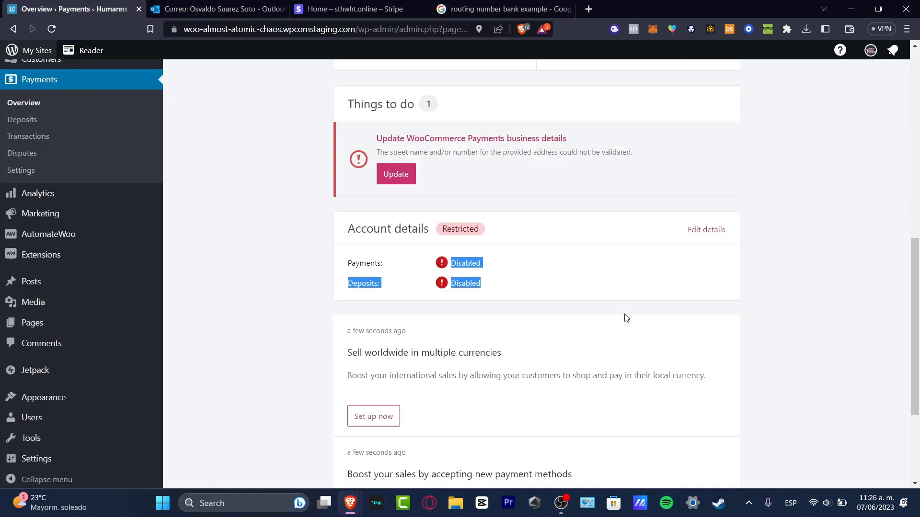
{"action": "scroll", "coordinate": [625, 315], "scroll_direction": "down", "scroll_amount": 3}
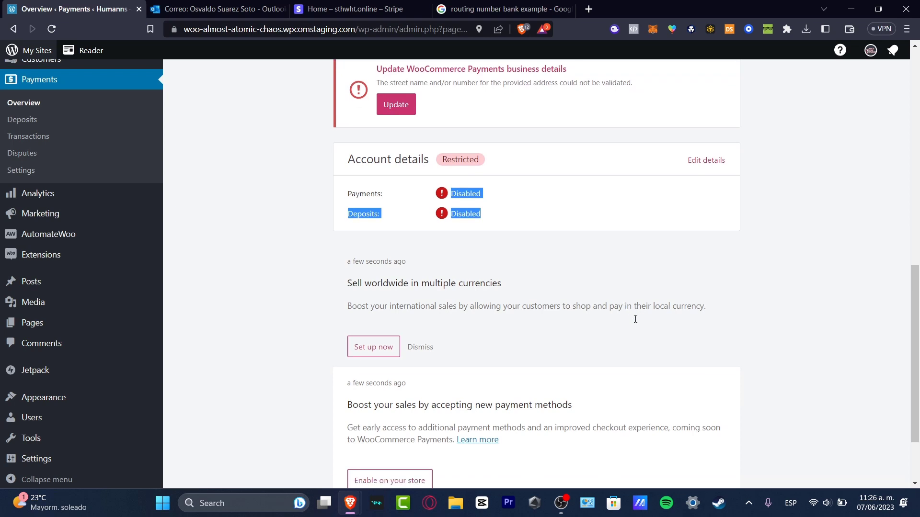
{"action": "left_click", "coordinate": [789, 302]}
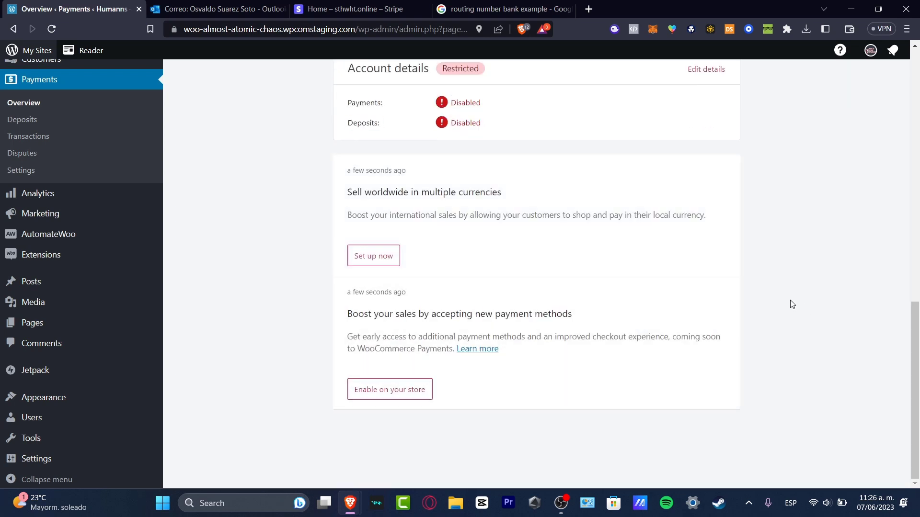
Step: Add the six recommended currencies: Euro, yen, pound, Australian and Canadian dollars, rupee
{"action": "left_click", "coordinate": [391, 259]}
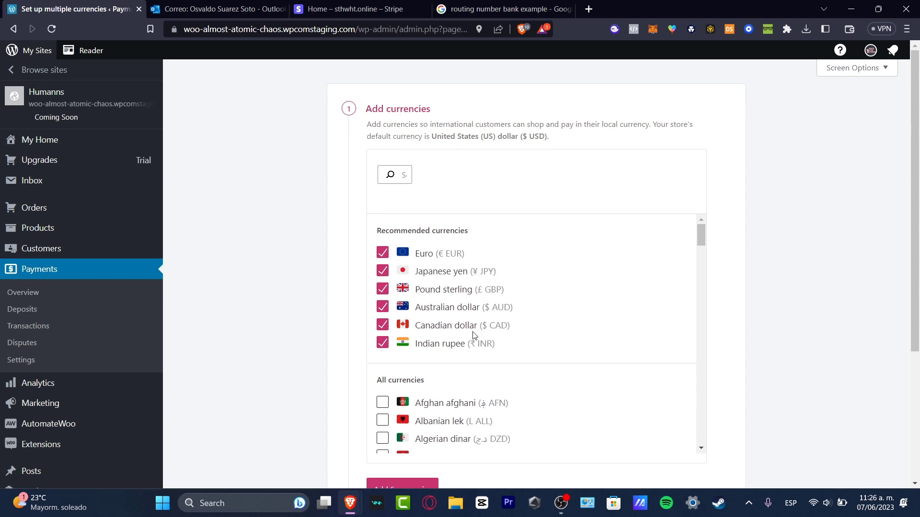
{"action": "scroll", "coordinate": [473, 335], "scroll_direction": "down", "scroll_amount": 20}
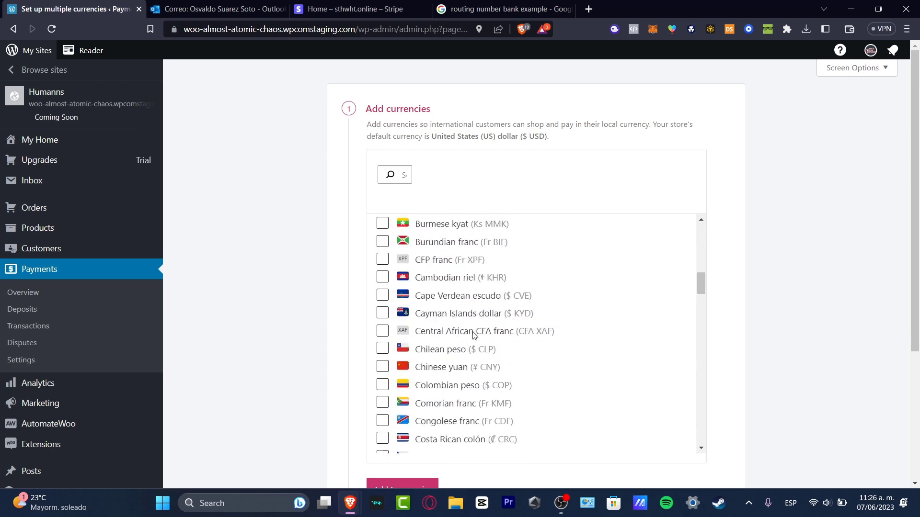
{"action": "scroll", "coordinate": [334, 327], "scroll_direction": "down", "scroll_amount": 1}
{"action": "scroll", "coordinate": [334, 327], "scroll_direction": "down", "scroll_amount": 3}
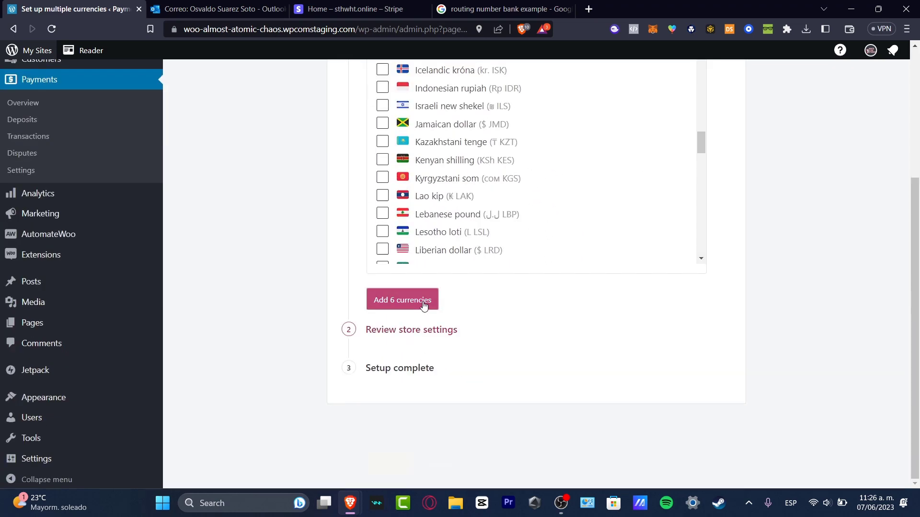
{"action": "left_click", "coordinate": [423, 304]}
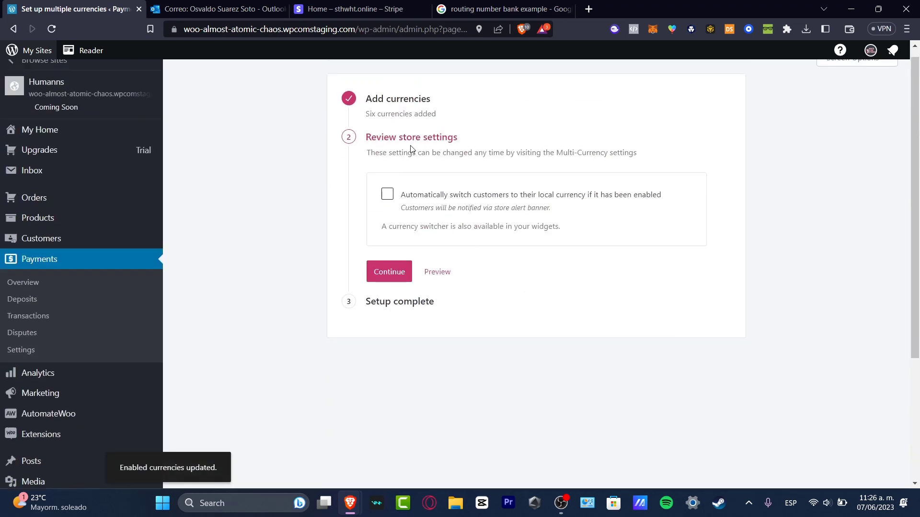
Step: Enable automatic switching to customers' local currency and open the Multi-Currency settings
{"action": "left_click", "coordinate": [388, 194]}
{"action": "left_click", "coordinate": [403, 271]}
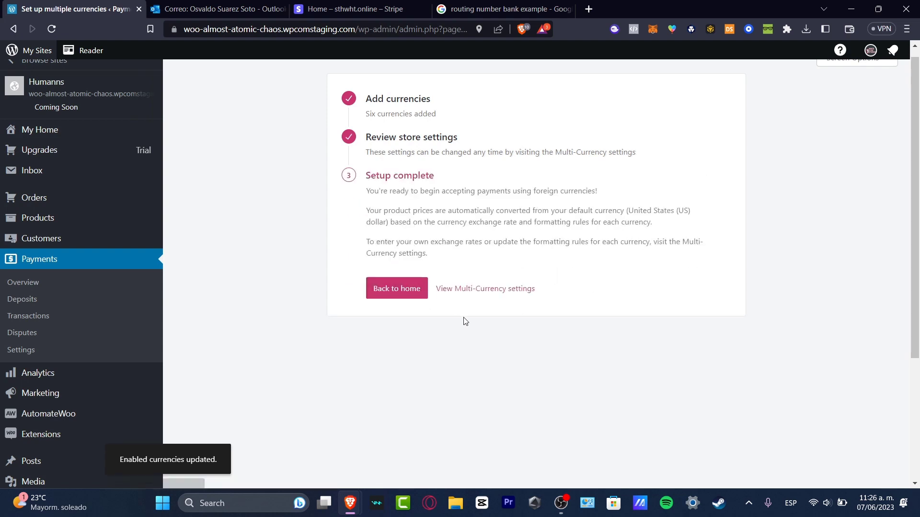
{"action": "left_click", "coordinate": [474, 292]}
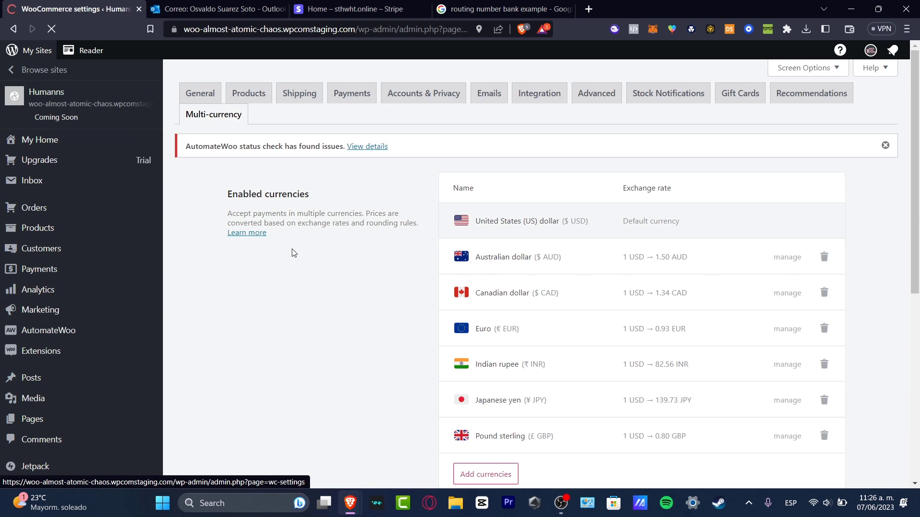
Step: Navigate through Payments and Disputes to the WooCommerce Payments settings page
{"action": "mouse_move", "coordinate": [89, 275]}
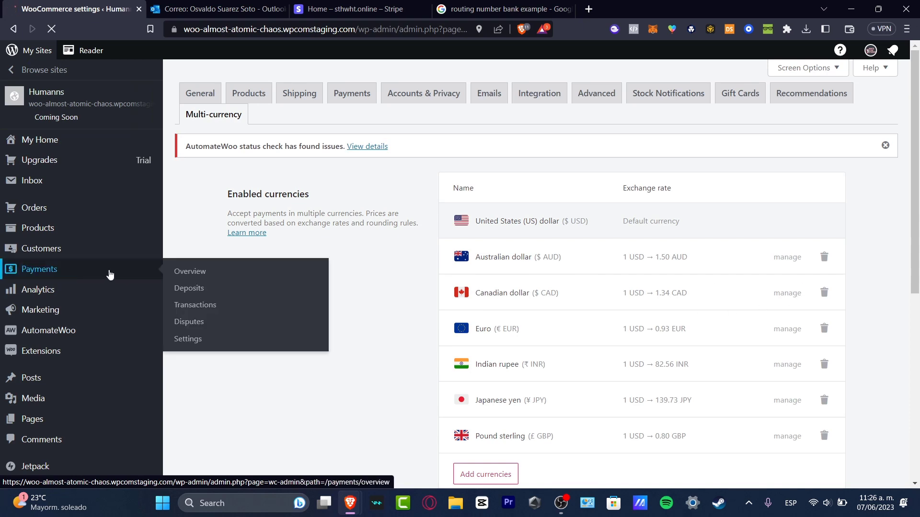
{"action": "left_click", "coordinate": [158, 273]}
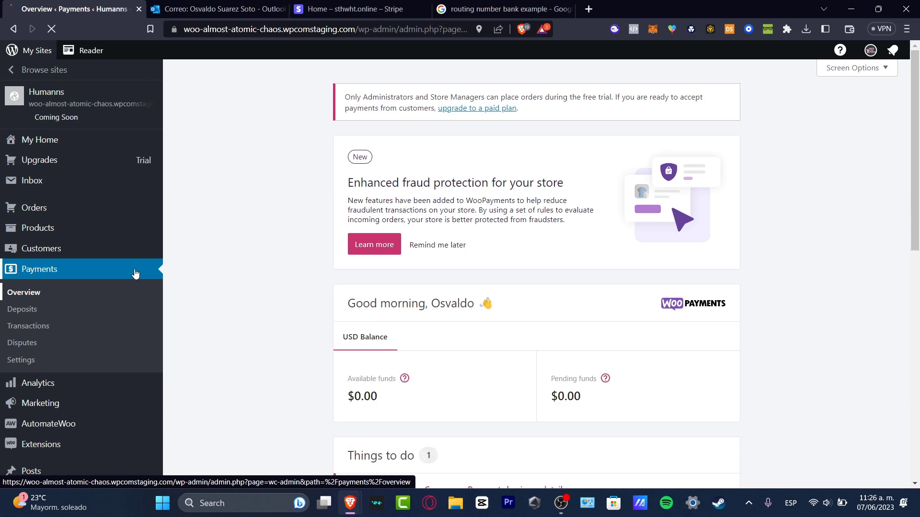
{"action": "left_click", "coordinate": [35, 347]}
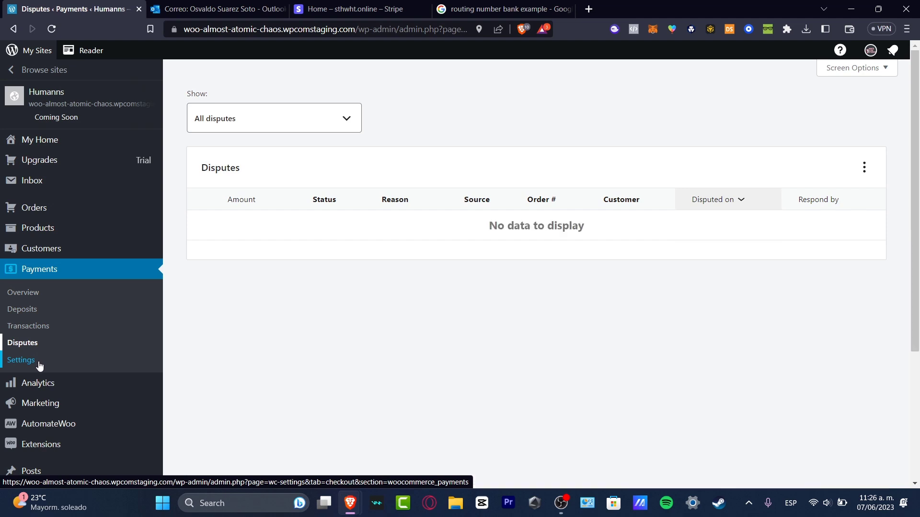
{"action": "left_click", "coordinate": [32, 361]}
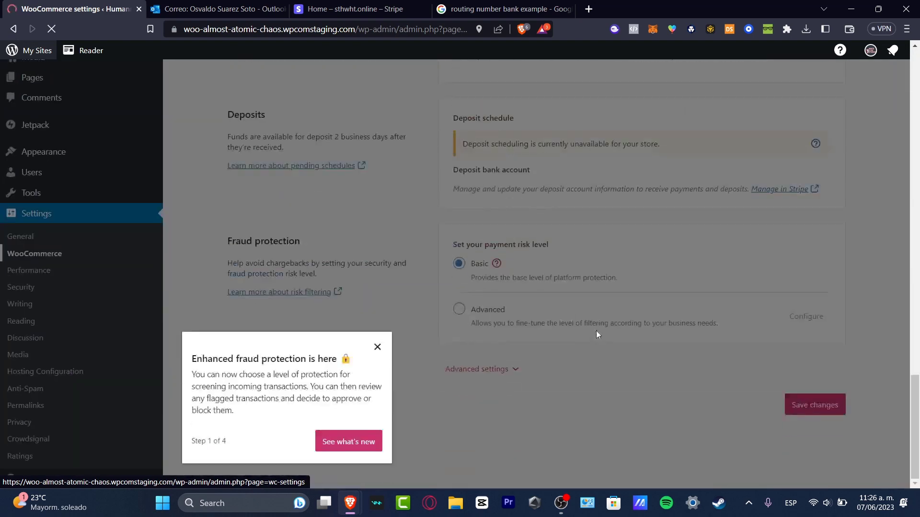
Step: Dismiss the enhanced fraud protection tour and select the Advanced payment risk level
{"action": "left_click", "coordinate": [377, 348]}
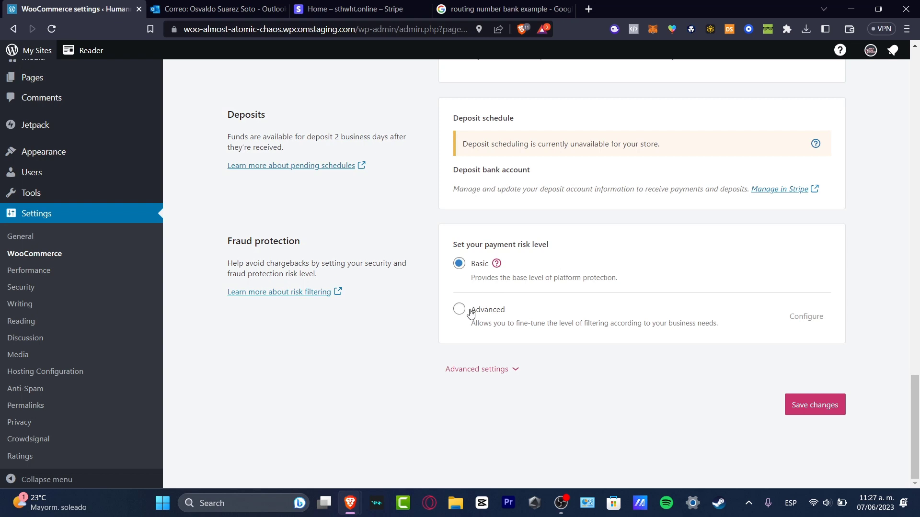
{"action": "left_click", "coordinate": [471, 313]}
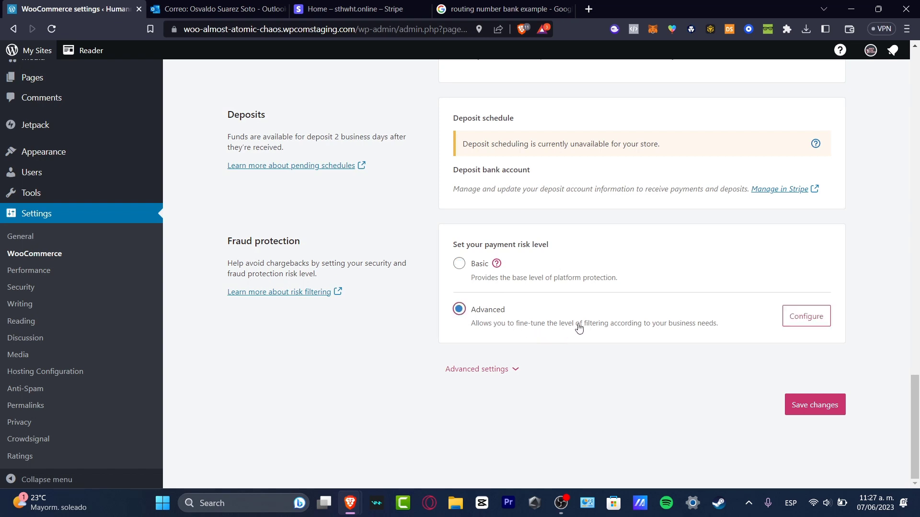